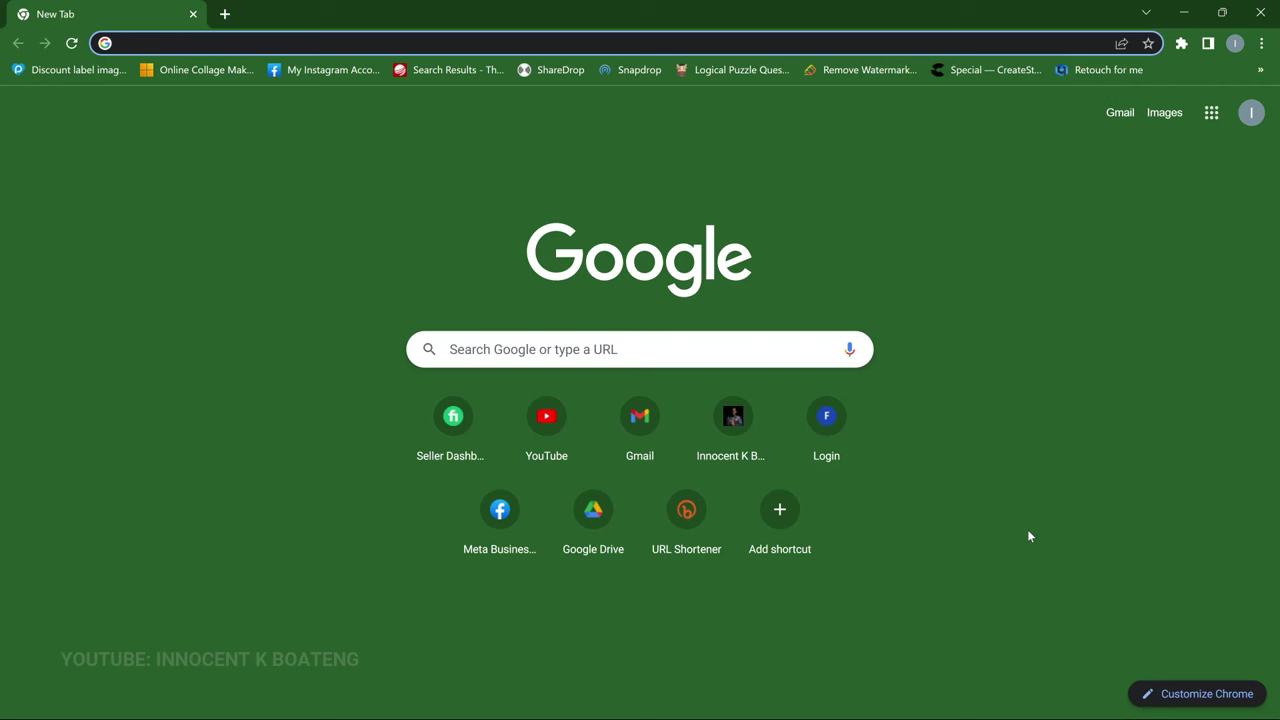
Search Google for '3d wall logo mockup' and open the Signwall mockup's GraphicBurger page
text(3d)
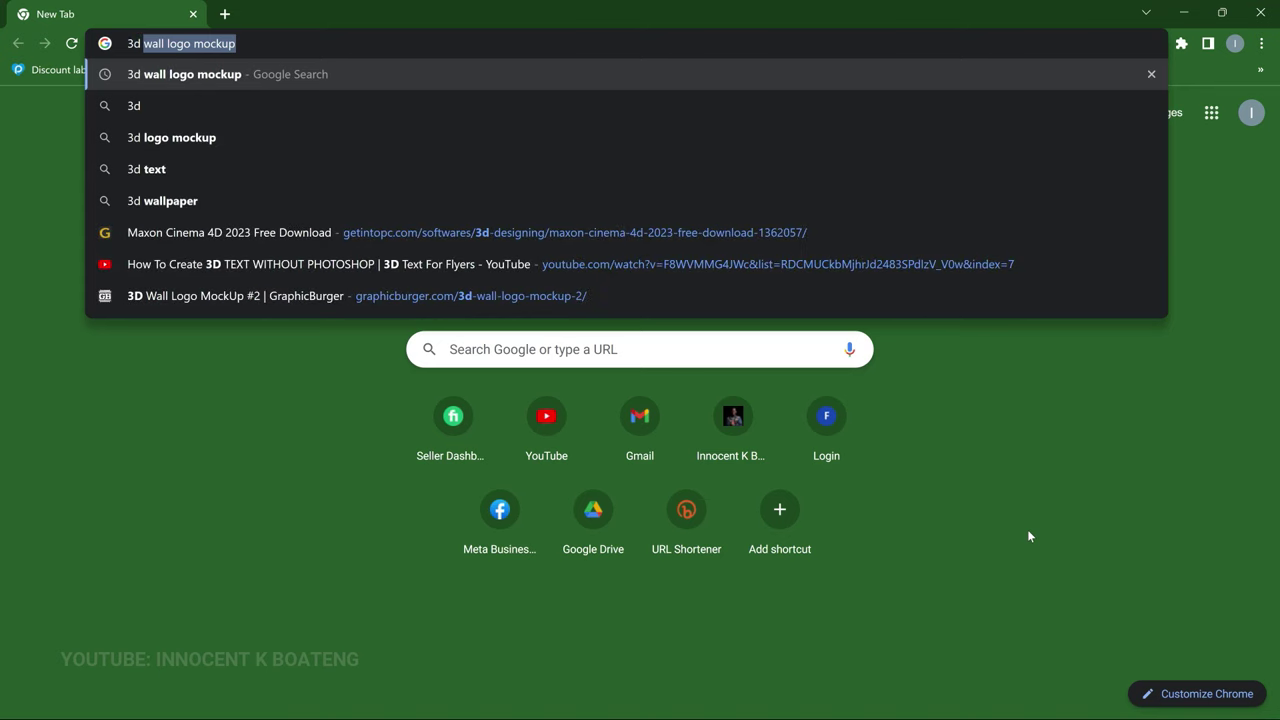
key(Return)
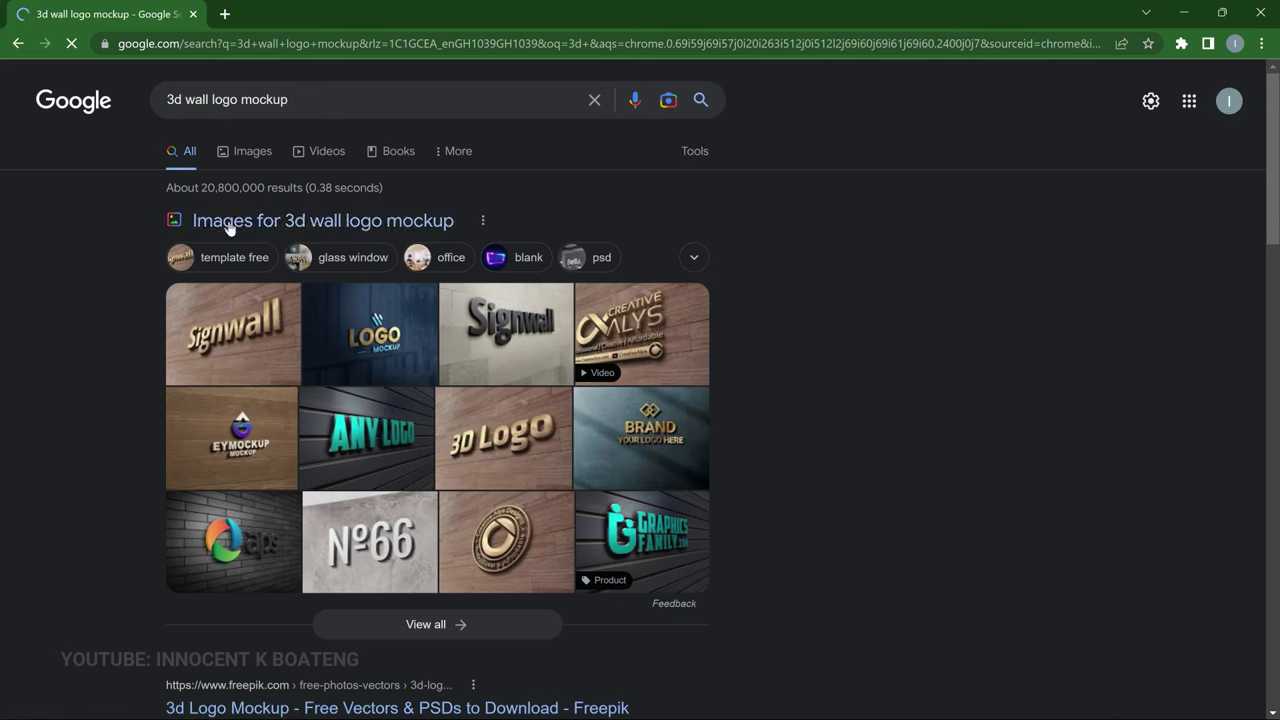
click(248, 353)
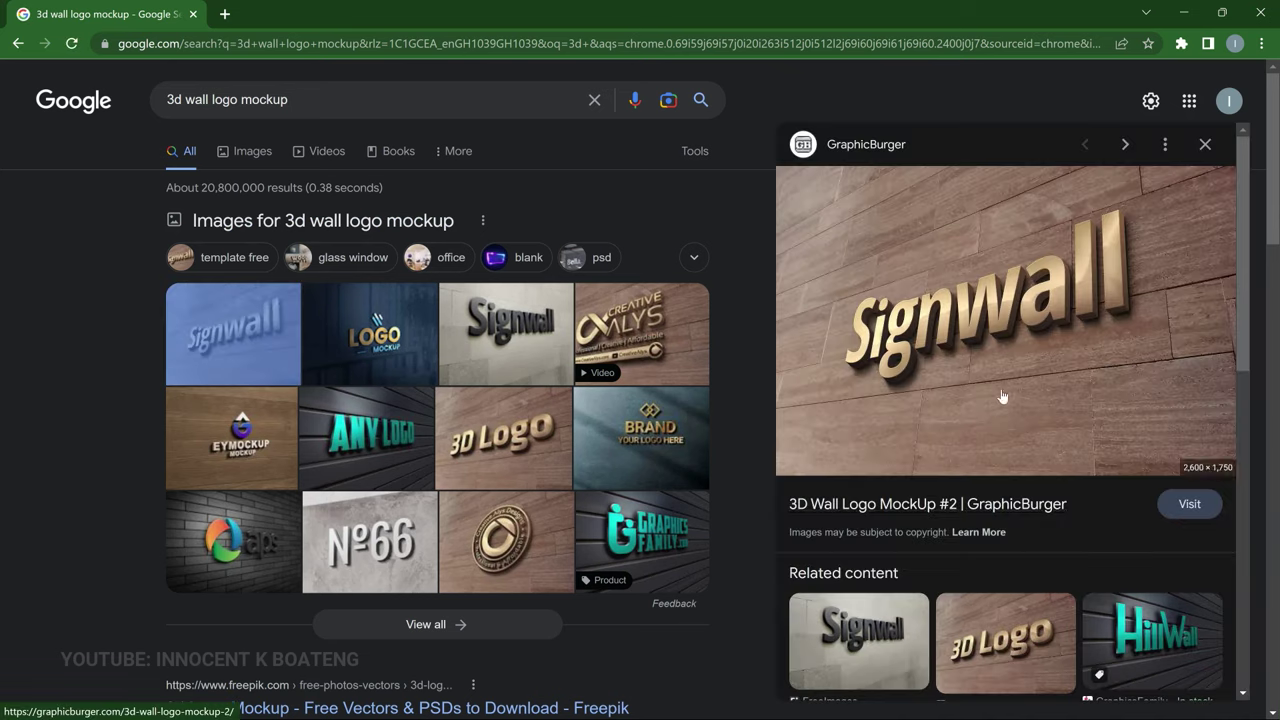
click(841, 505)
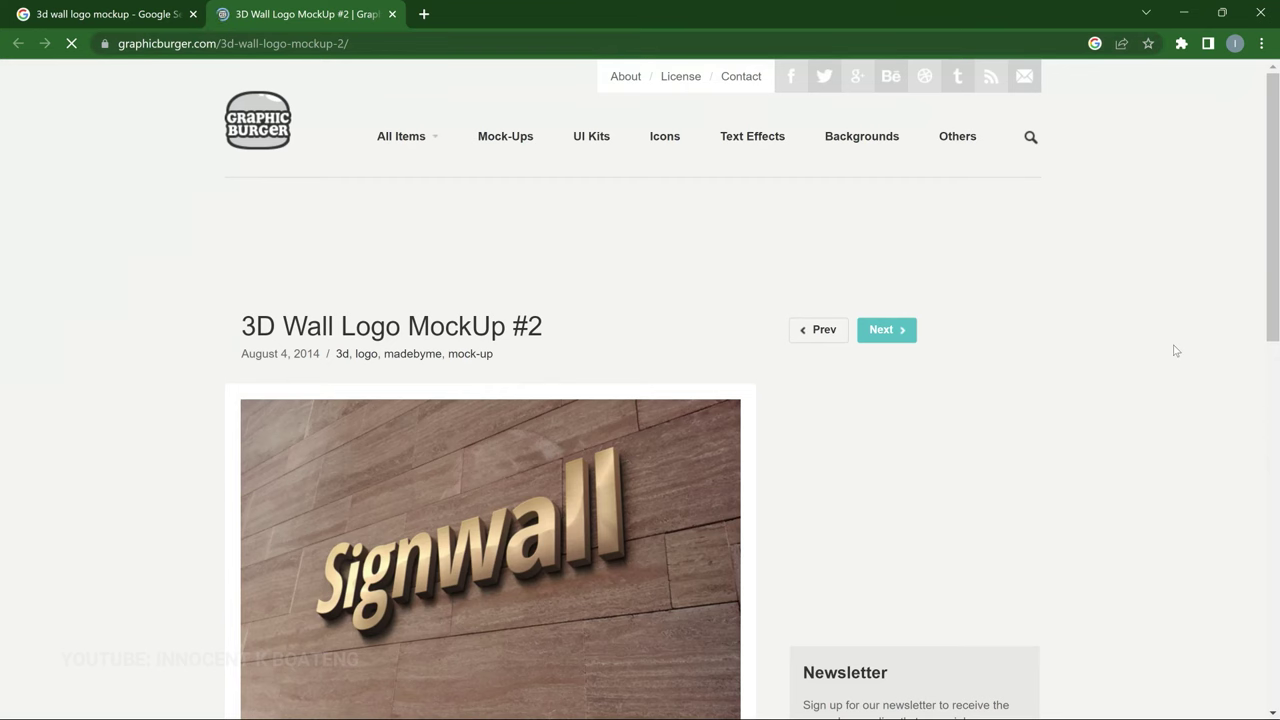
Scroll the GraphicBurger page to the mockup's Description & details and download area
scroll(1066, 420, down, 5)
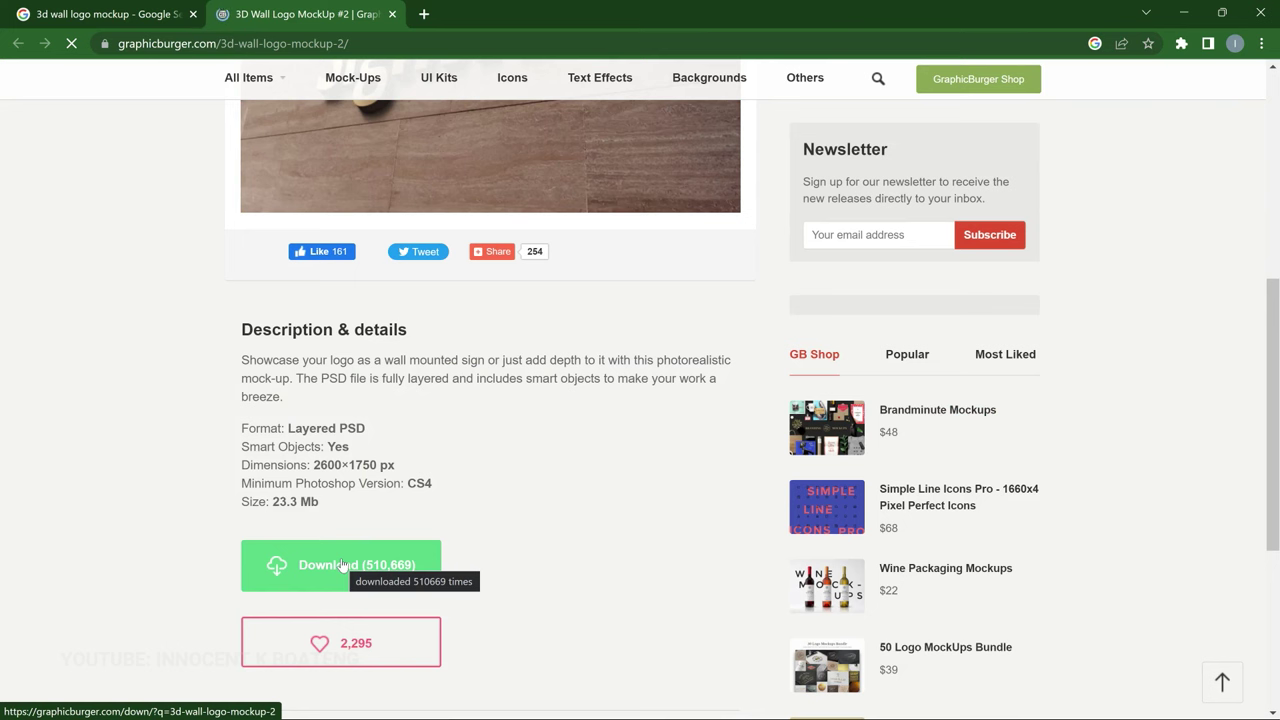
scroll(342, 566, up, 3)
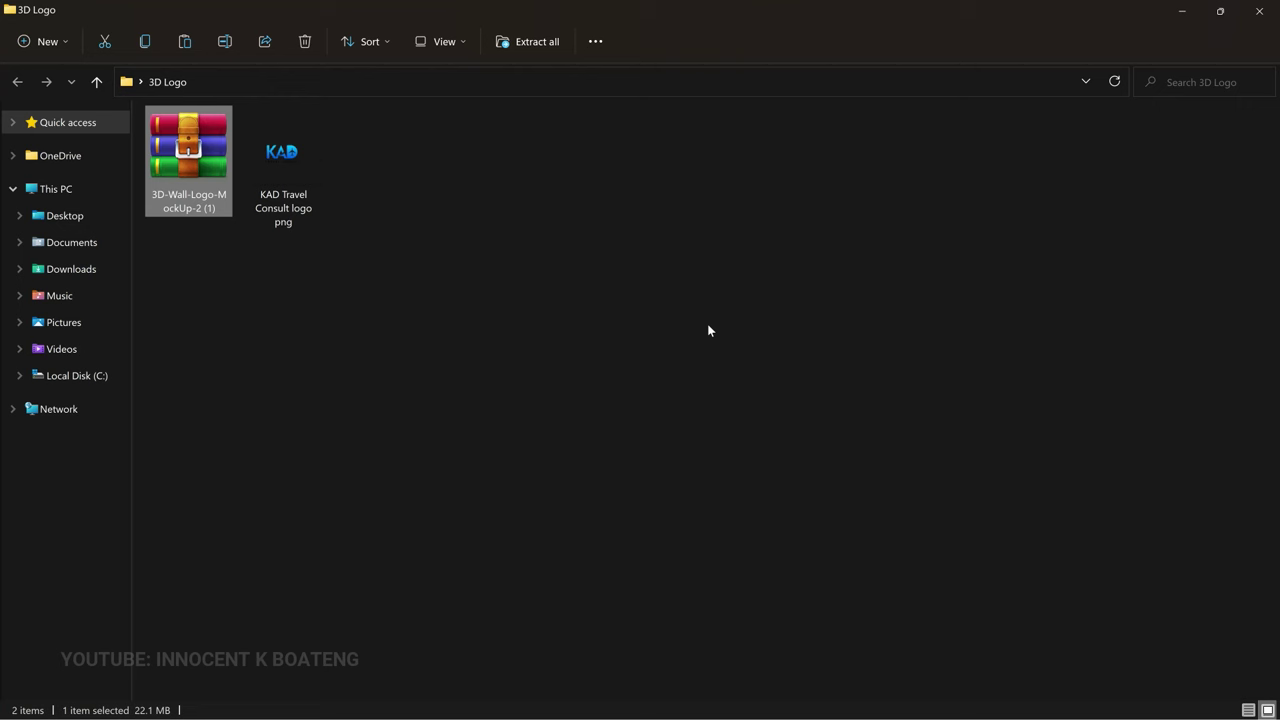
Open the mockup zip in WinRAR and select the 3D Wall Logo MockUp 2 PSD
double_click(201, 167)
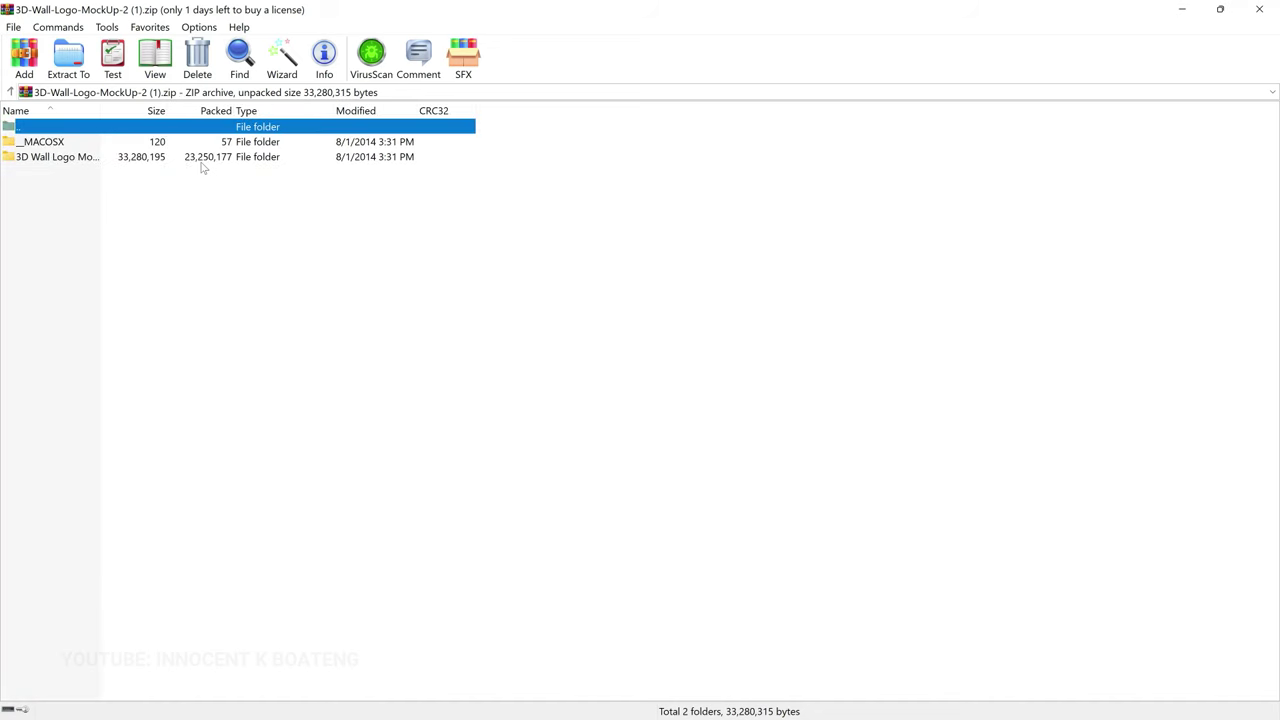
double_click(71, 163)
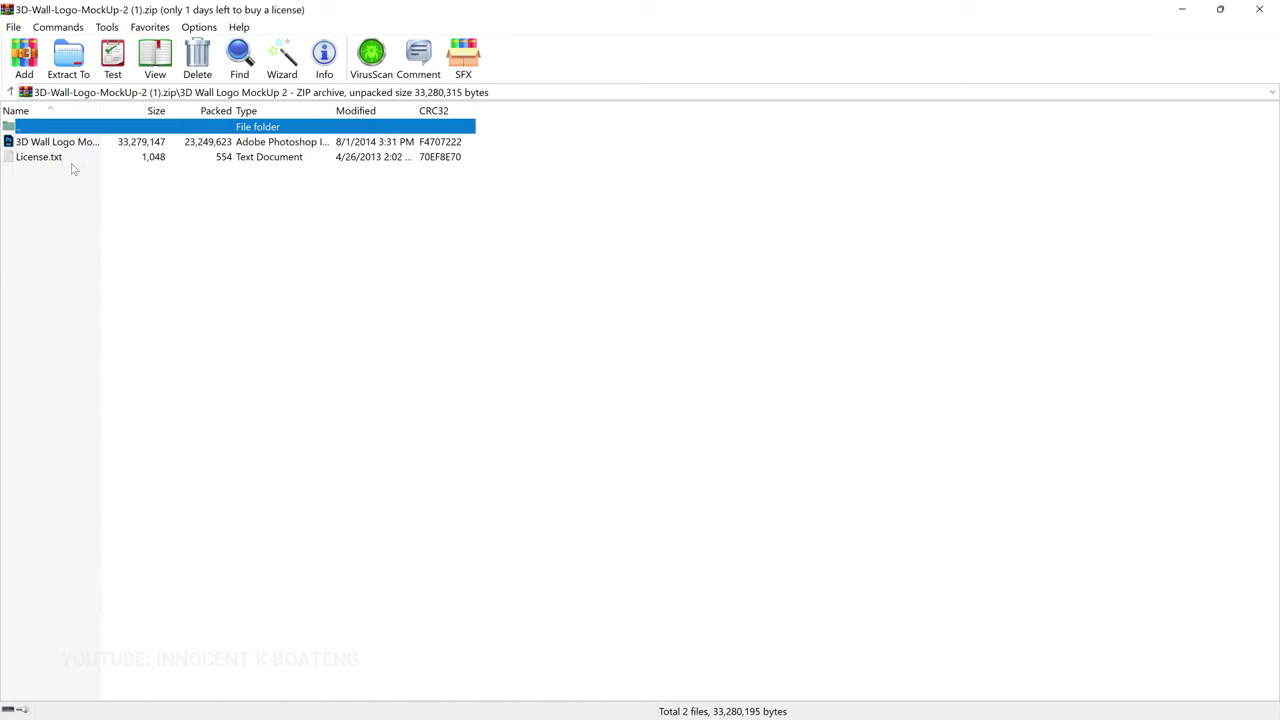
click(73, 145)
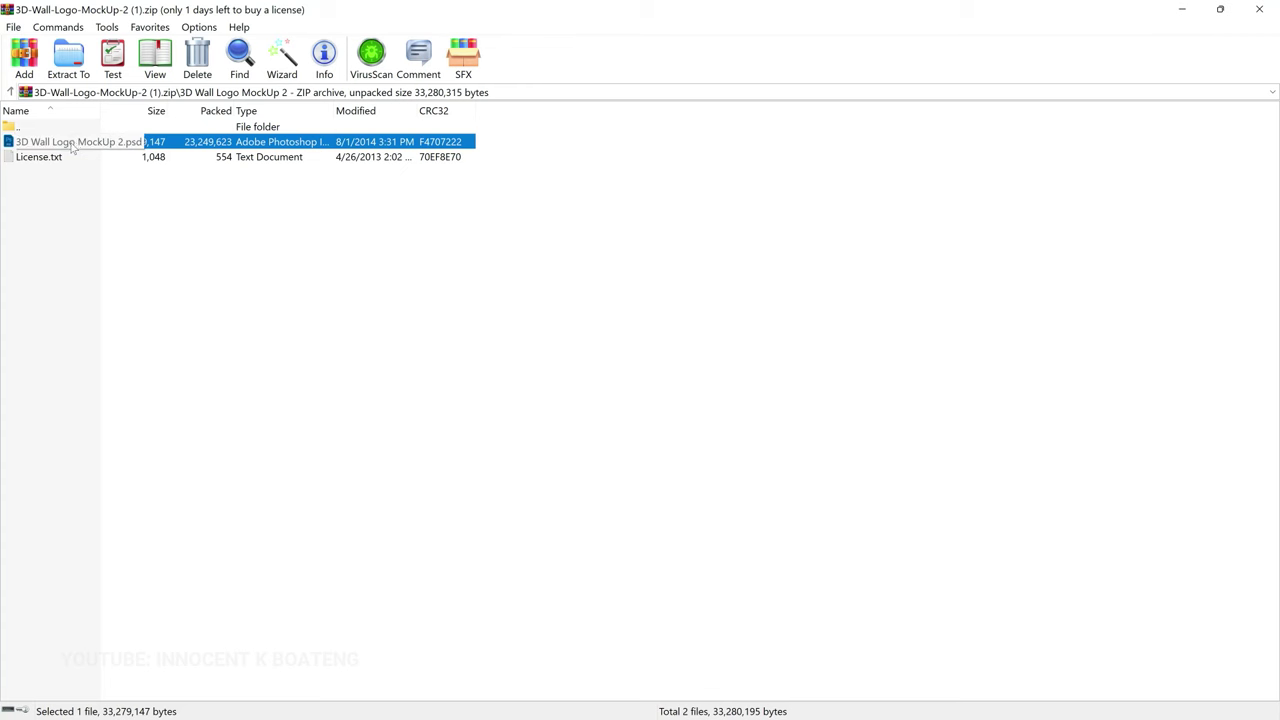
click(73, 145)
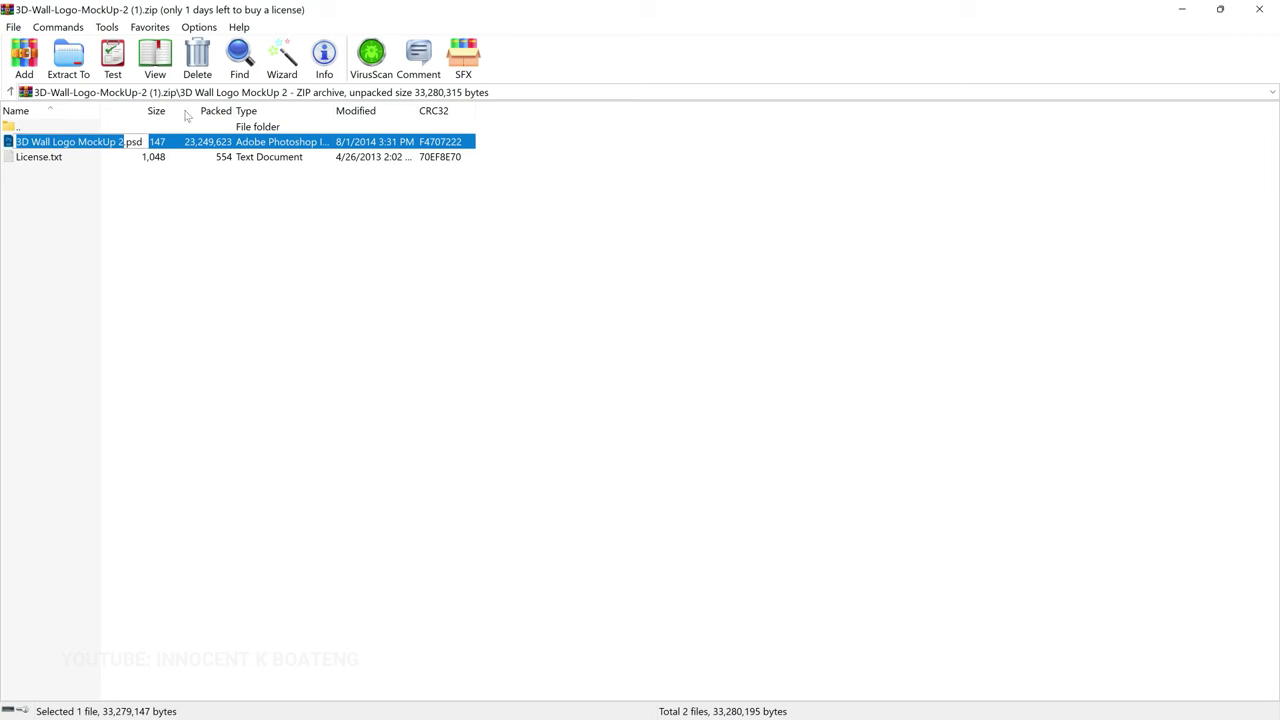
Extract the PSD into the Desktop\3D Logo folder
click(66, 57)
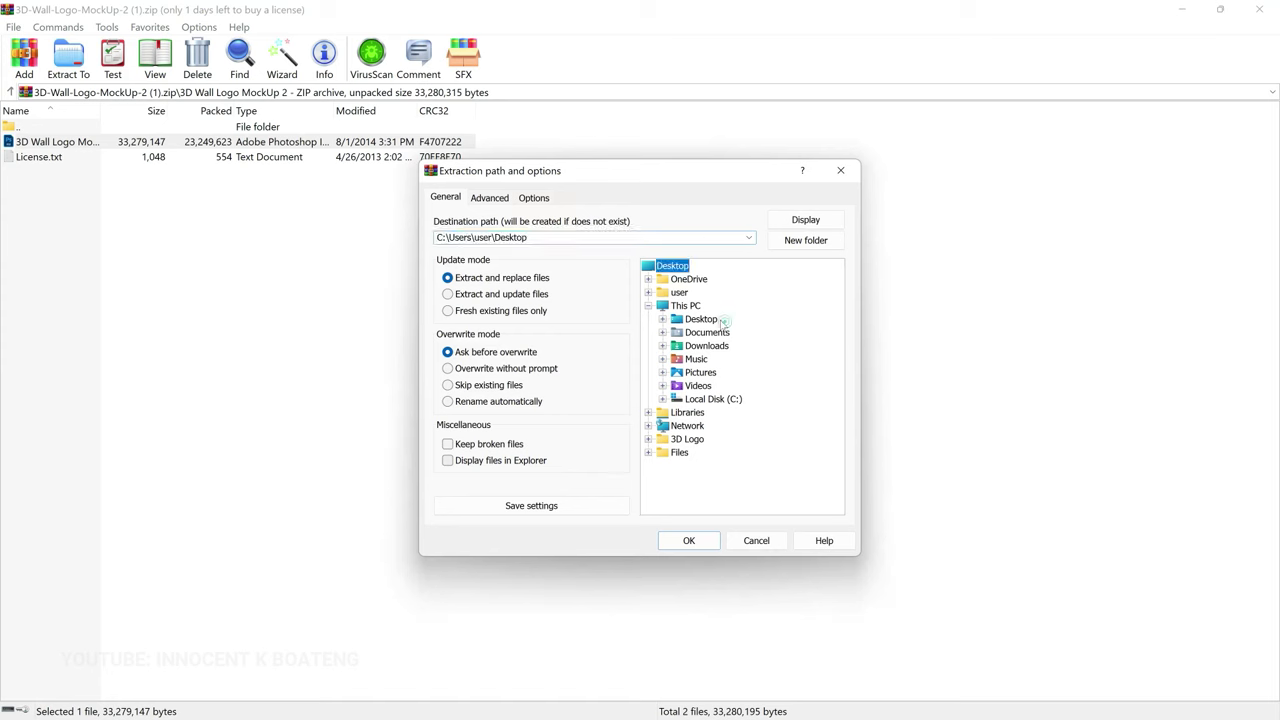
click(703, 319)
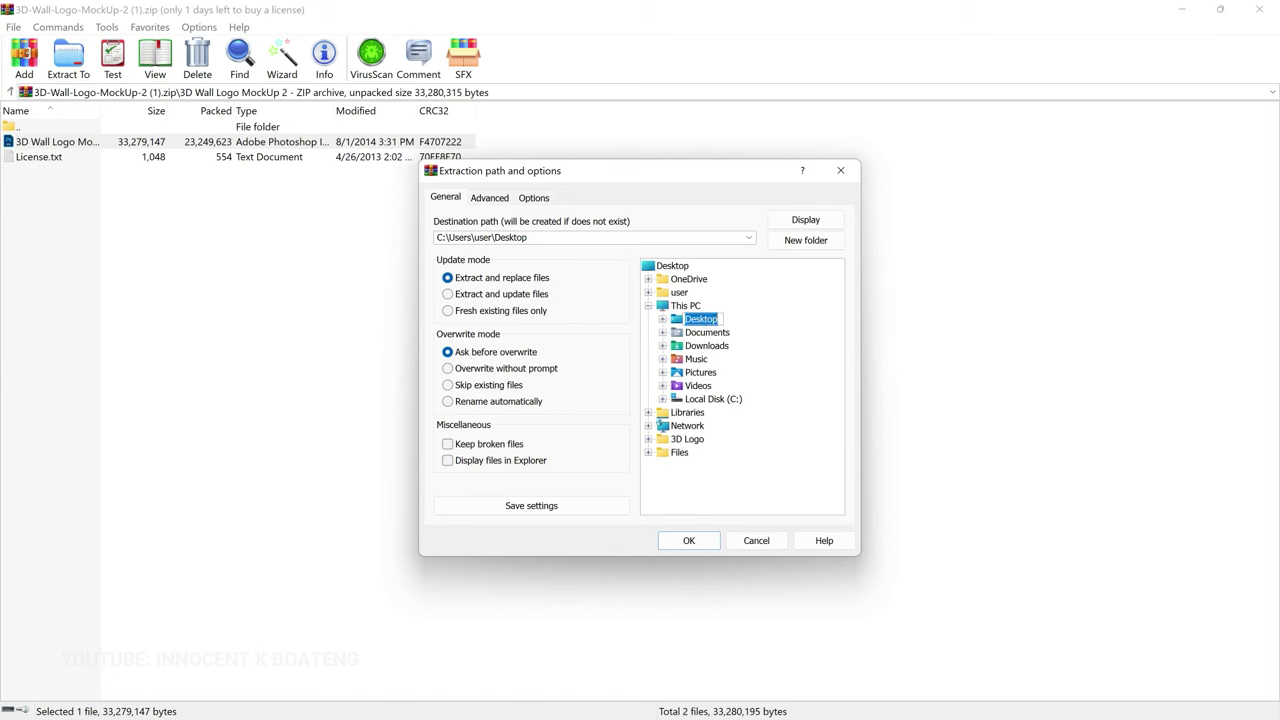
click(662, 319)
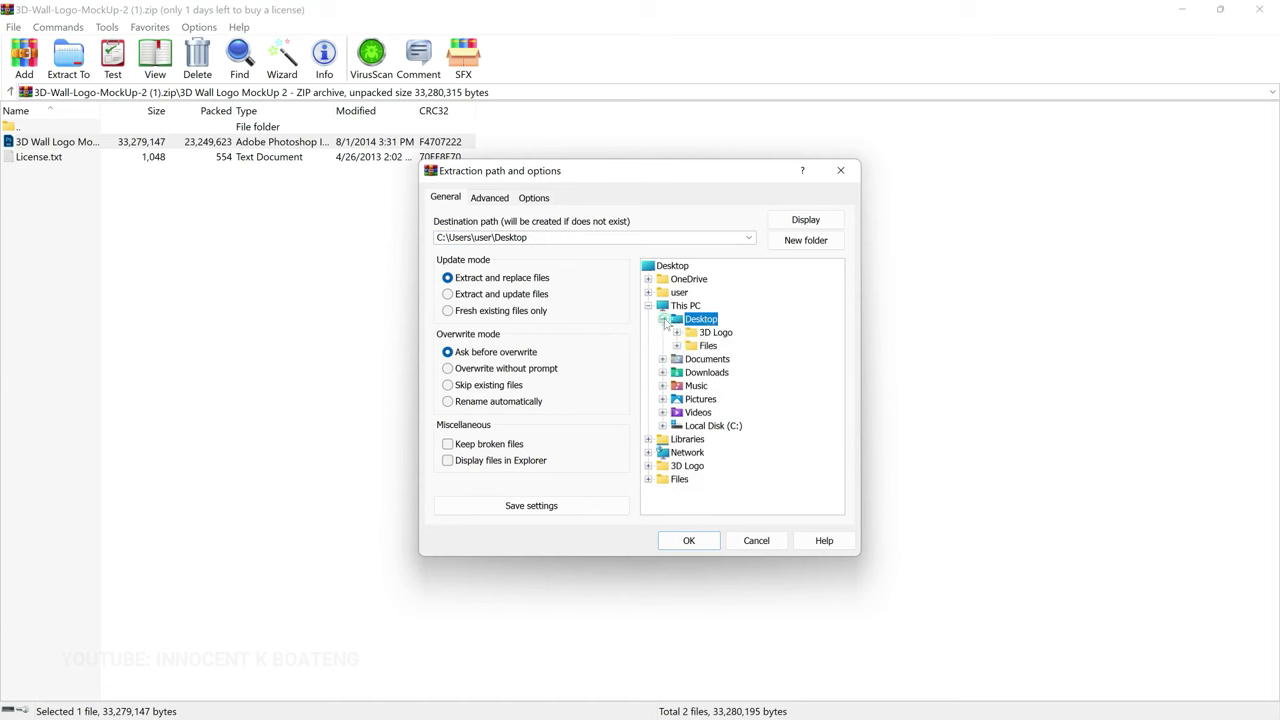
click(717, 333)
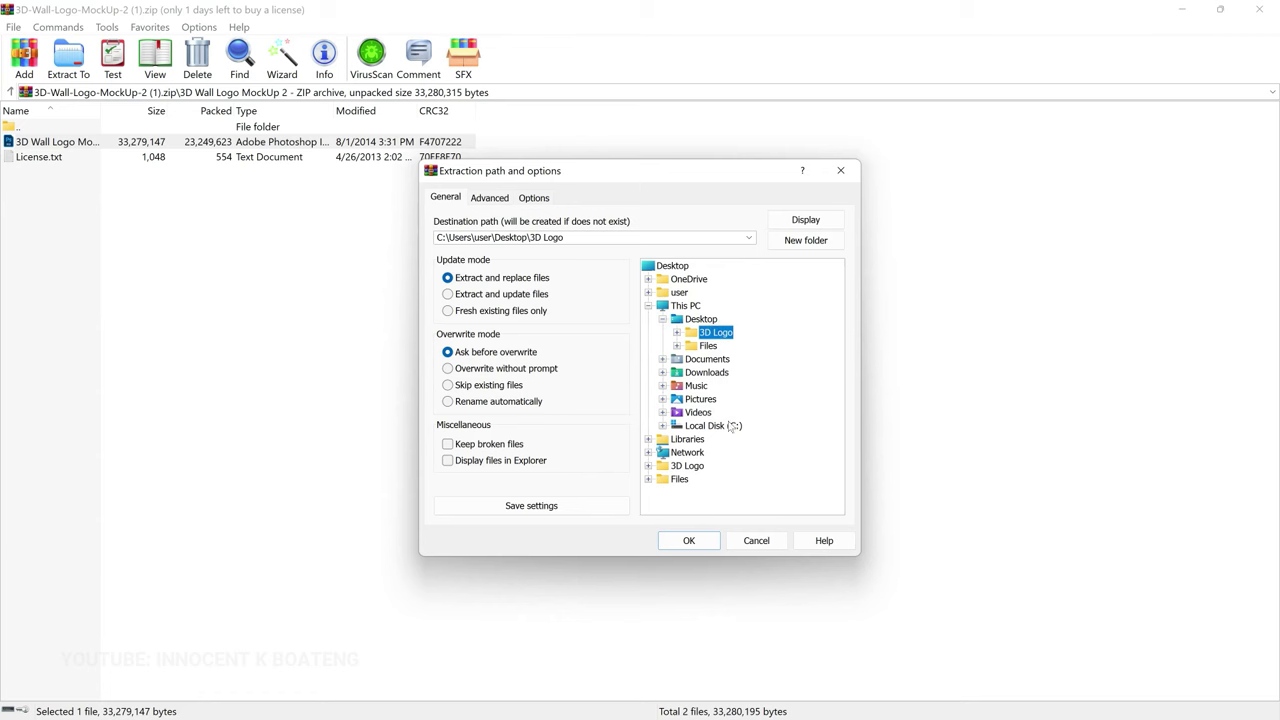
click(690, 540)
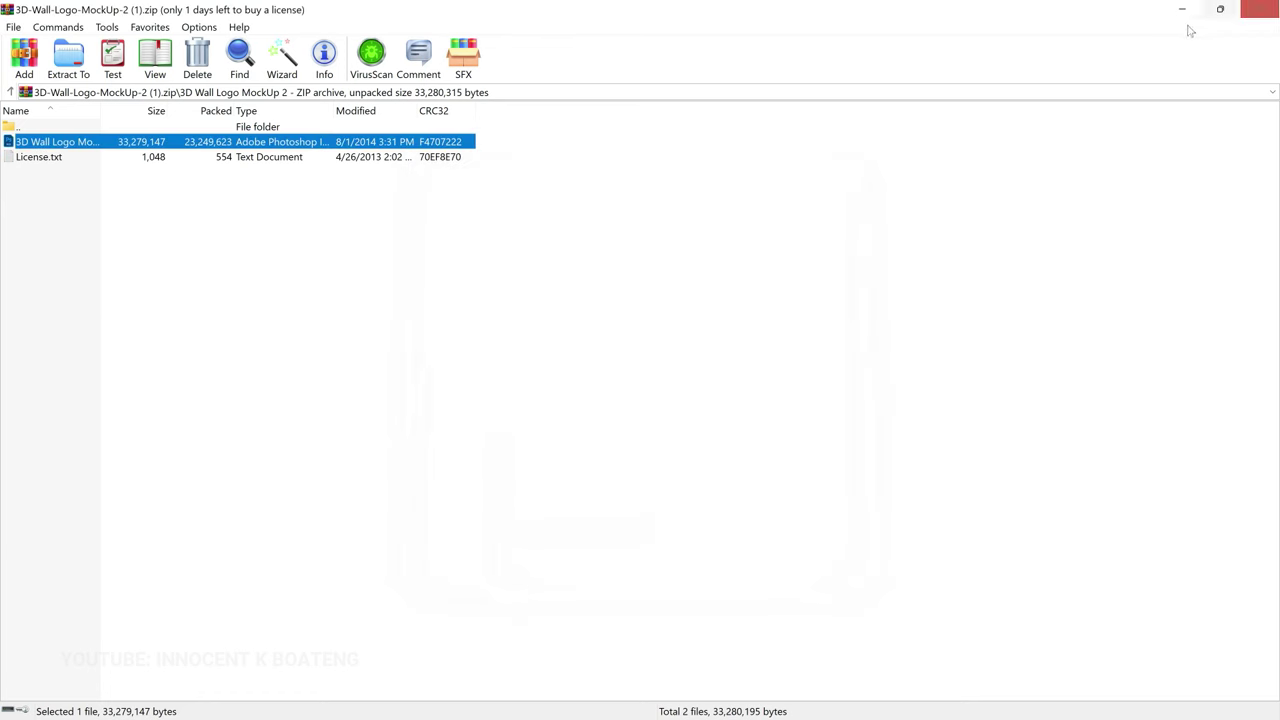
click(98, 143)
click(68, 156)
click(68, 143)
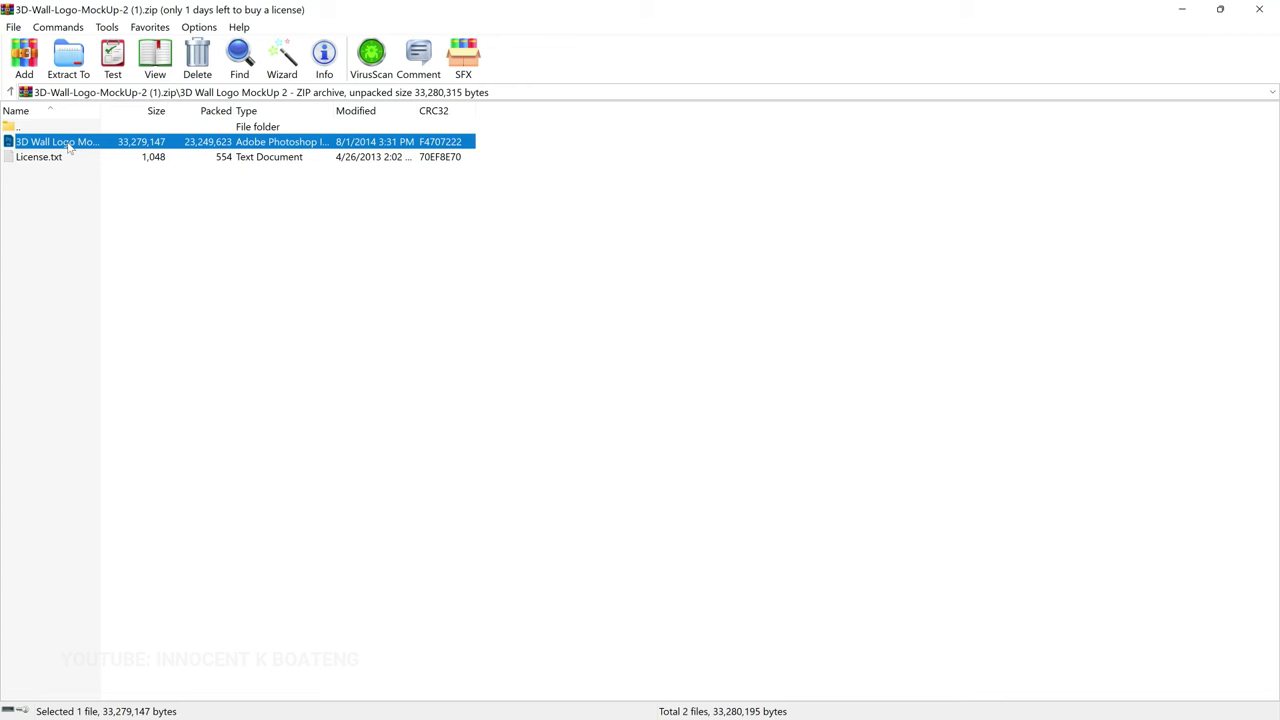
Close WinRAR and open 3D Wall Logo MockUp 2.psd in Photoshop
click(1259, 9)
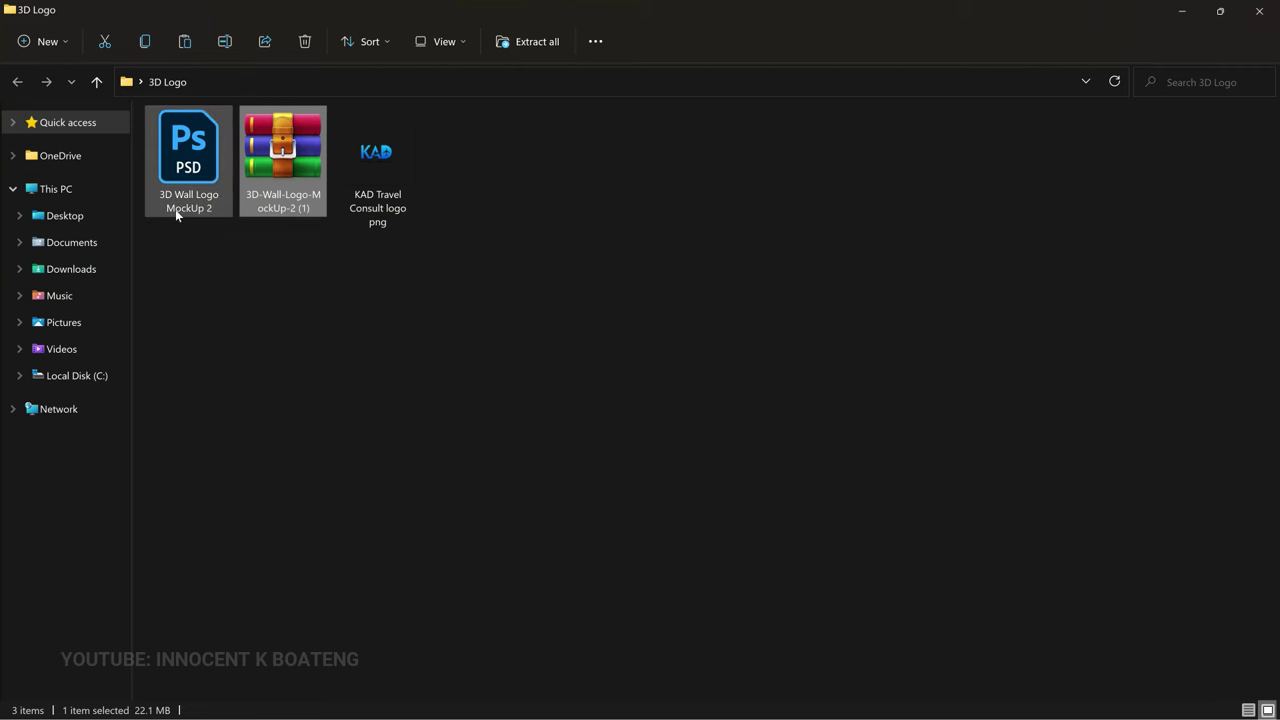
double_click(193, 160)
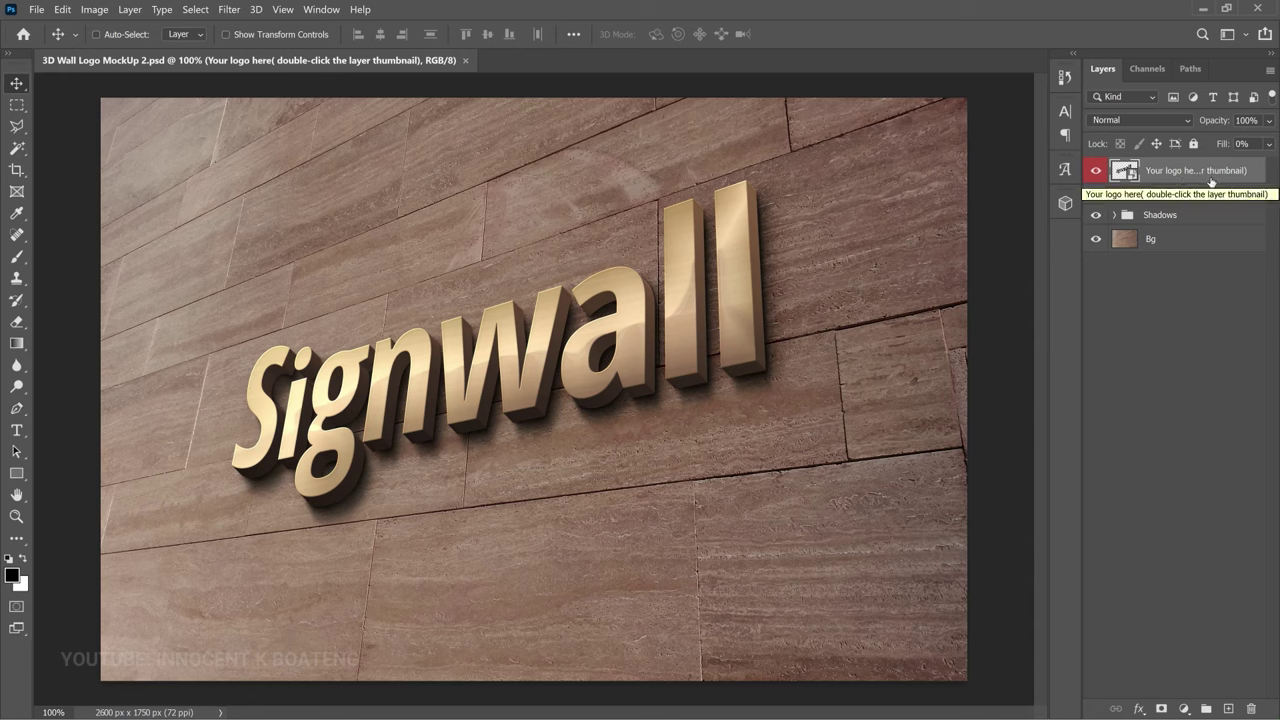
Open the 'Your logo here' smart object as Shape 2.psb and hide its 'Replace me' layer
double_click(1128, 172)
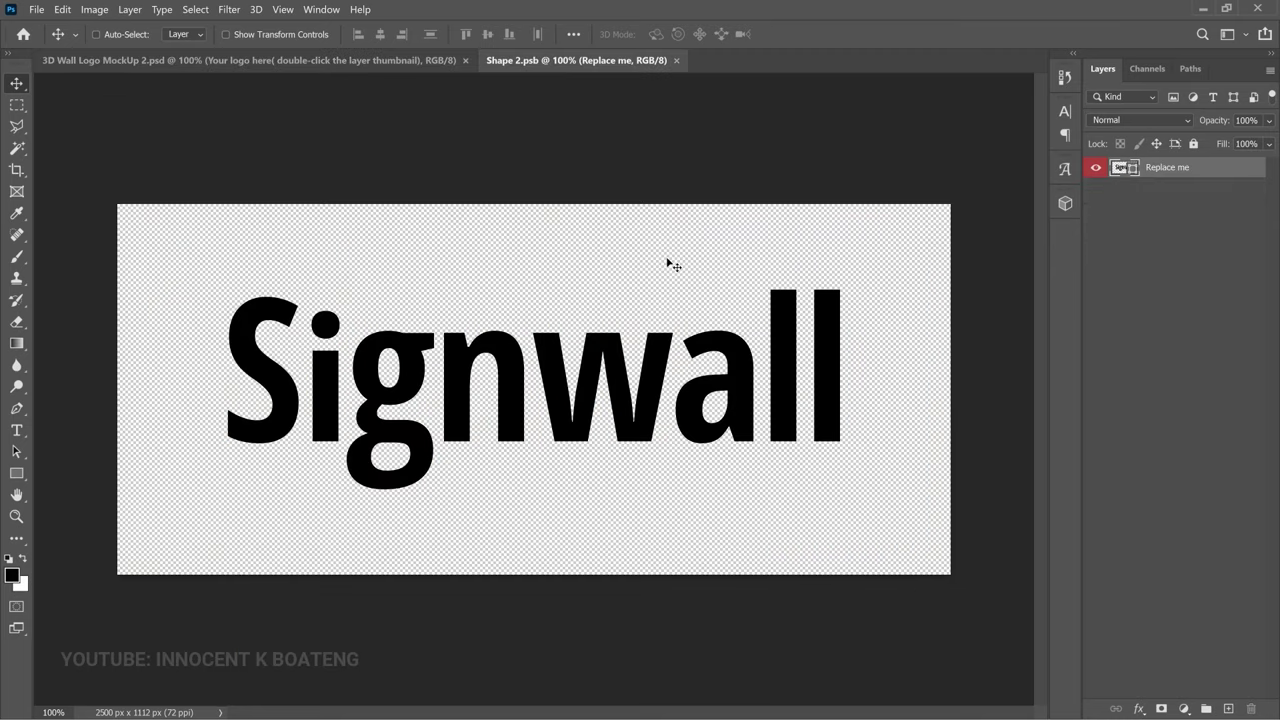
click(1095, 170)
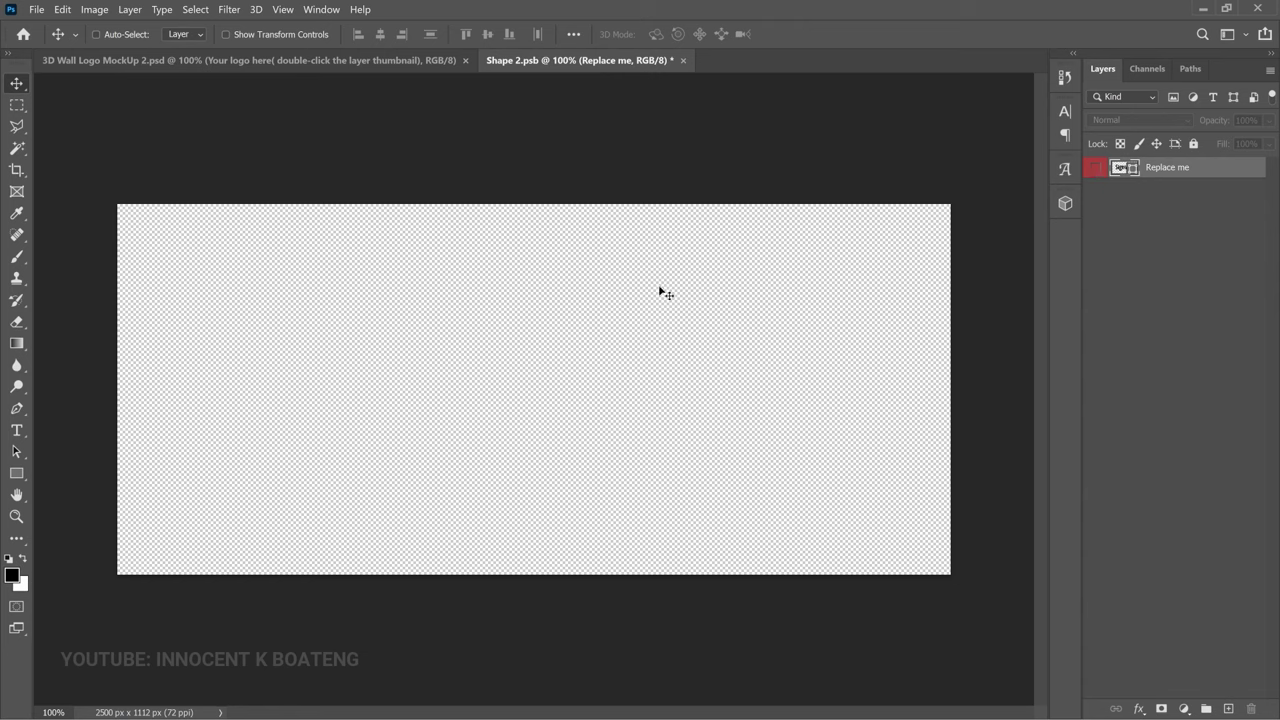
Add a three-line text layer: 'Subscribe to', the channel owner's name, 'on Youtube'
key(t)
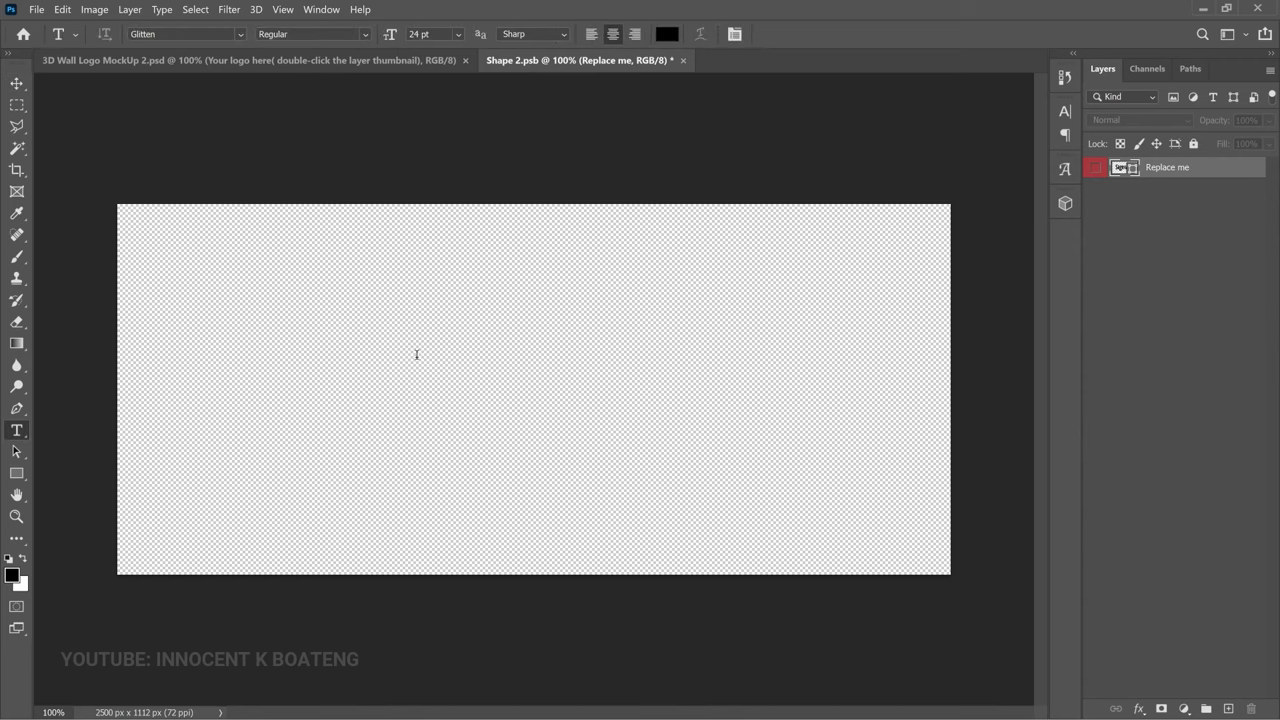
click(417, 354)
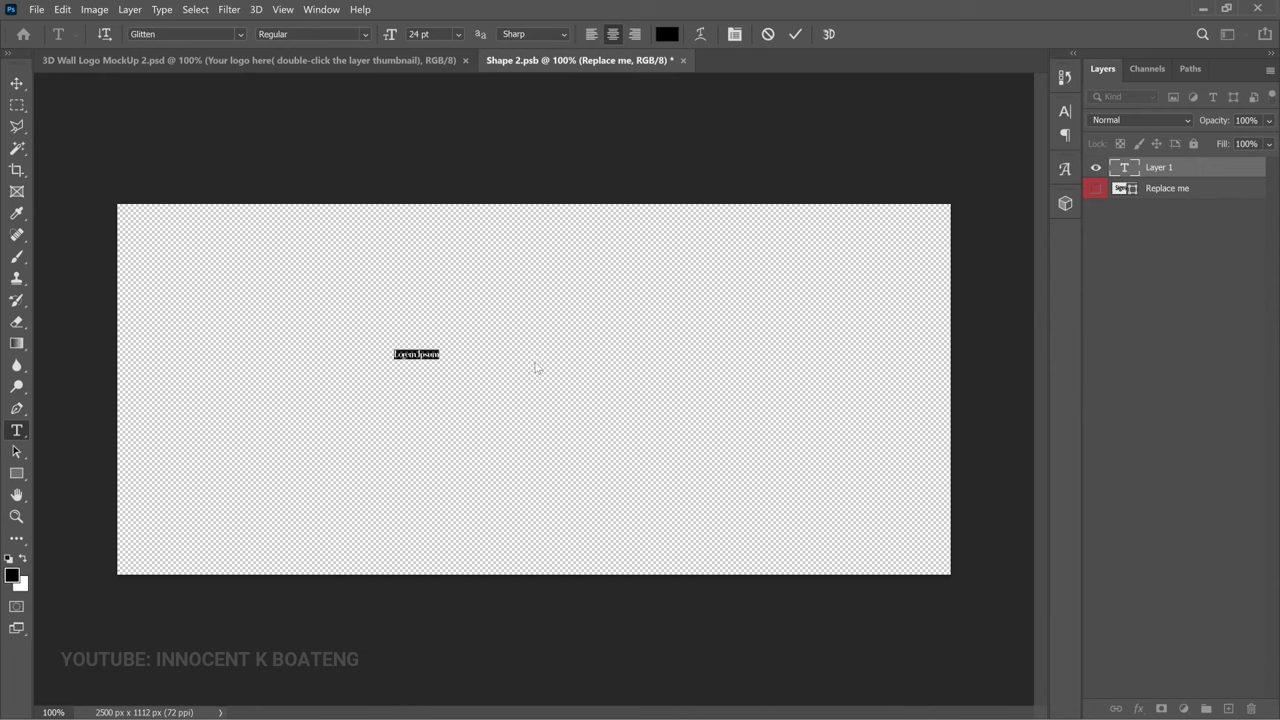
text(Innoc)
key(ctrl+a)
text(Subscribe to)
key(Return)
text(Innocent K Boateng)
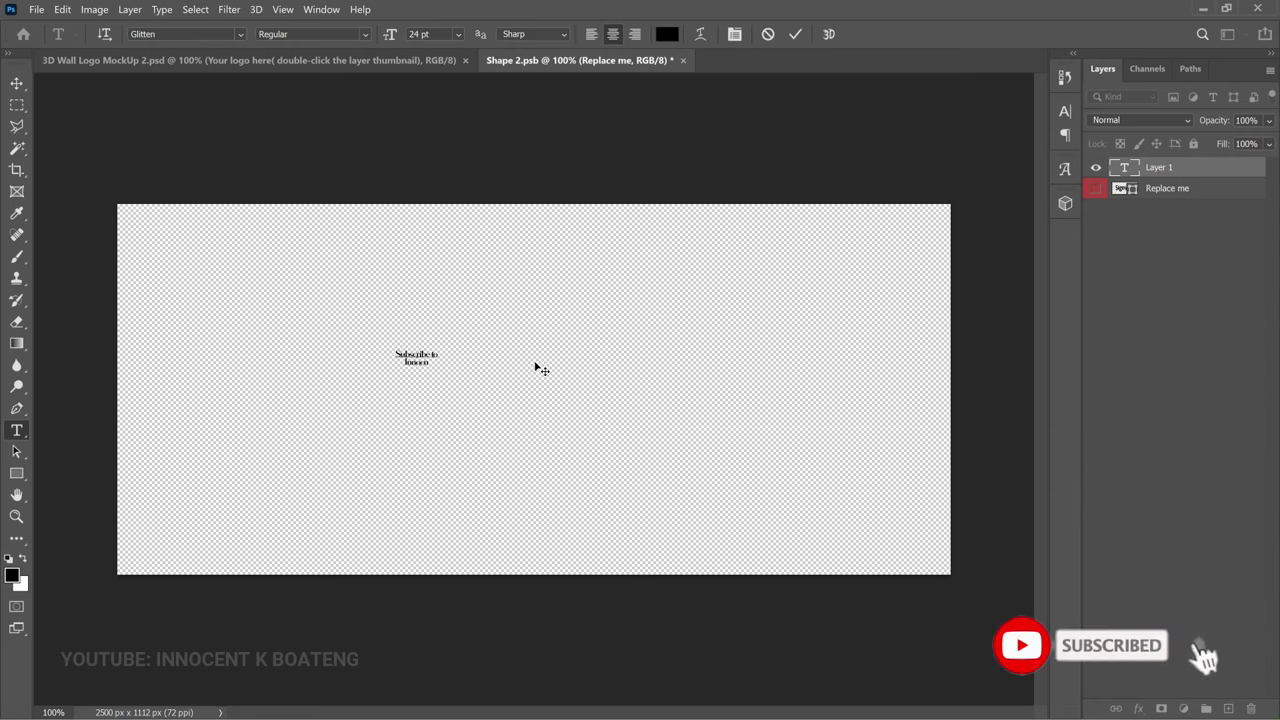
key(Return)
text(on Youtube)
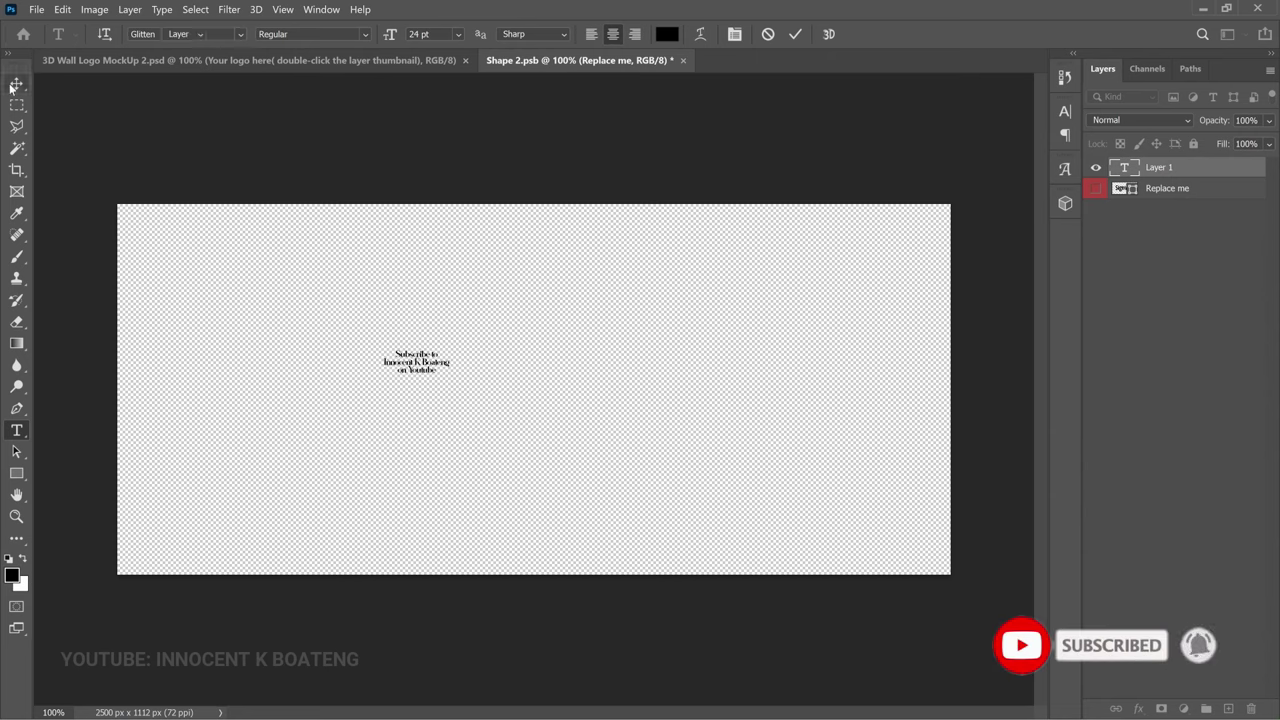
click(16, 83)
Scale the text up with Free Transform to span most of the canvas
key(ctrl+t)
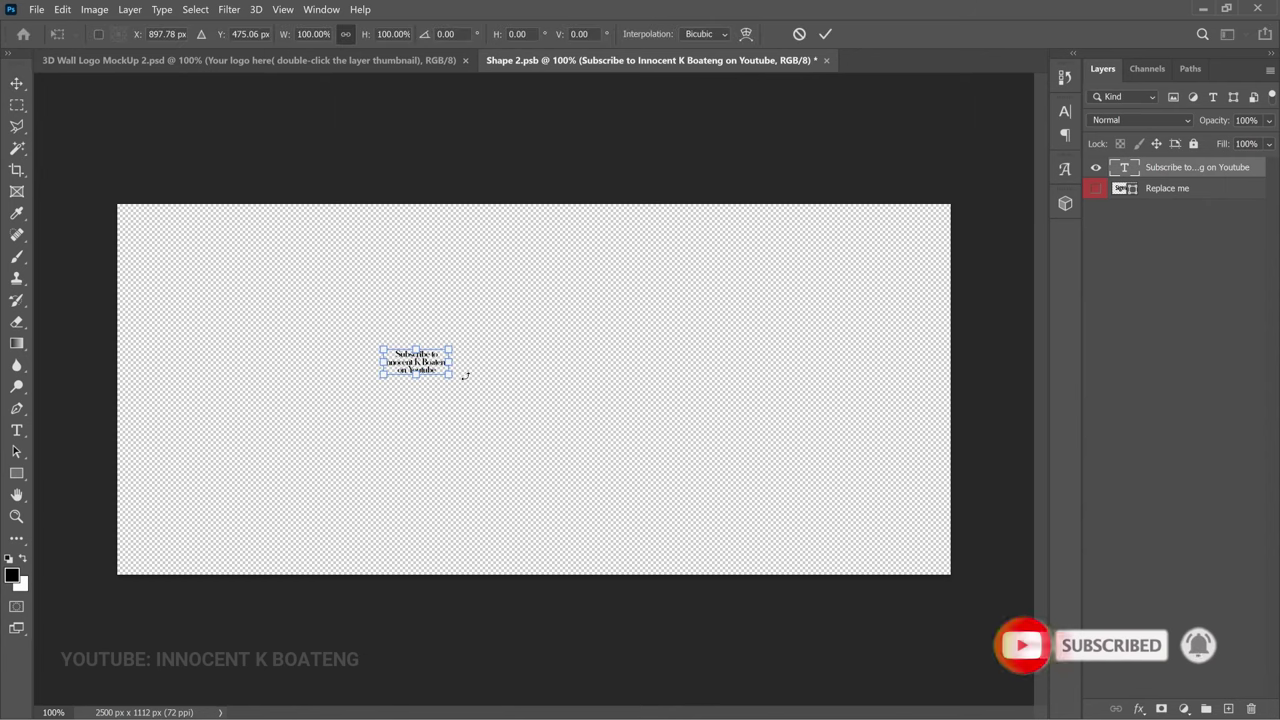
drag(451, 374, 853, 502)
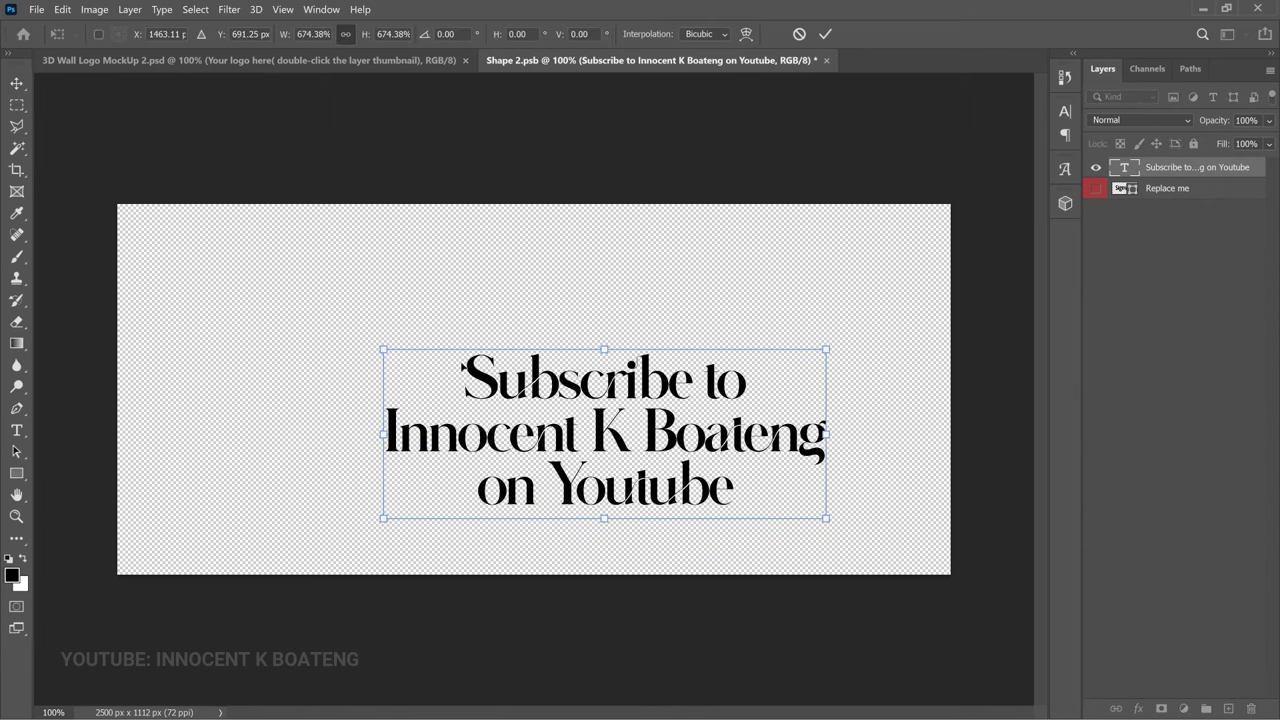
drag(375, 349, 172, 268)
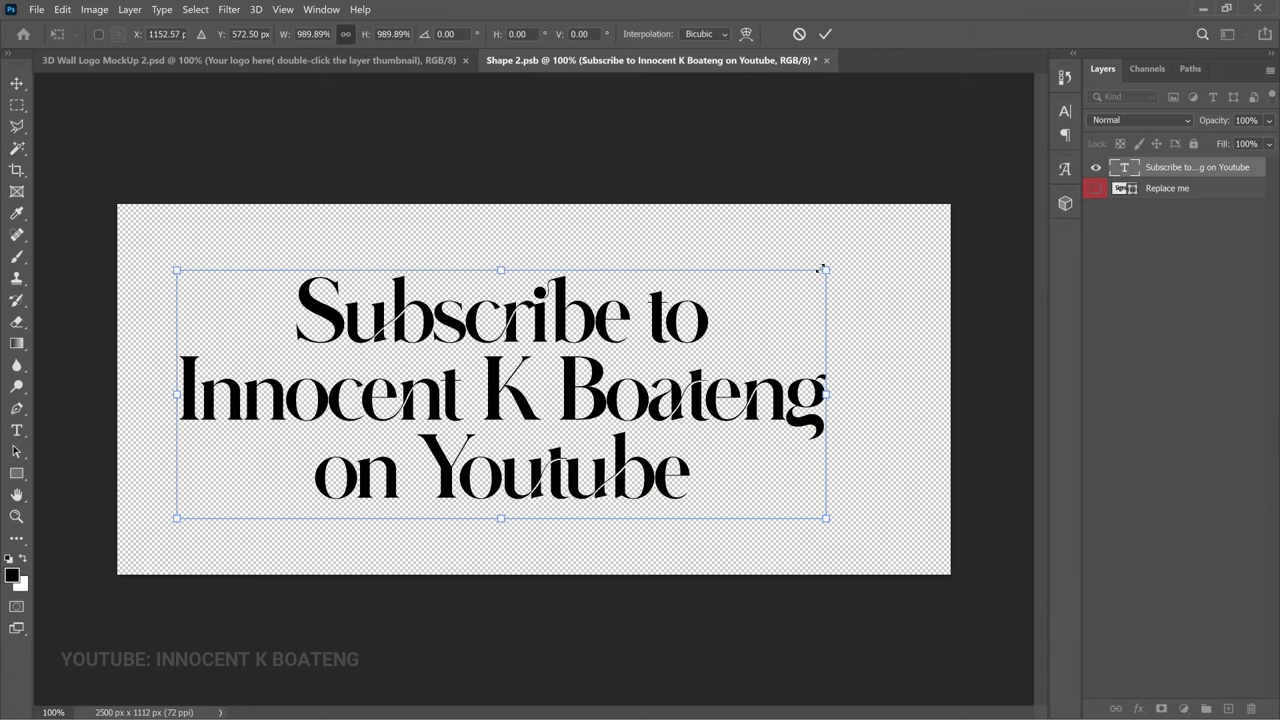
drag(823, 269, 884, 254)
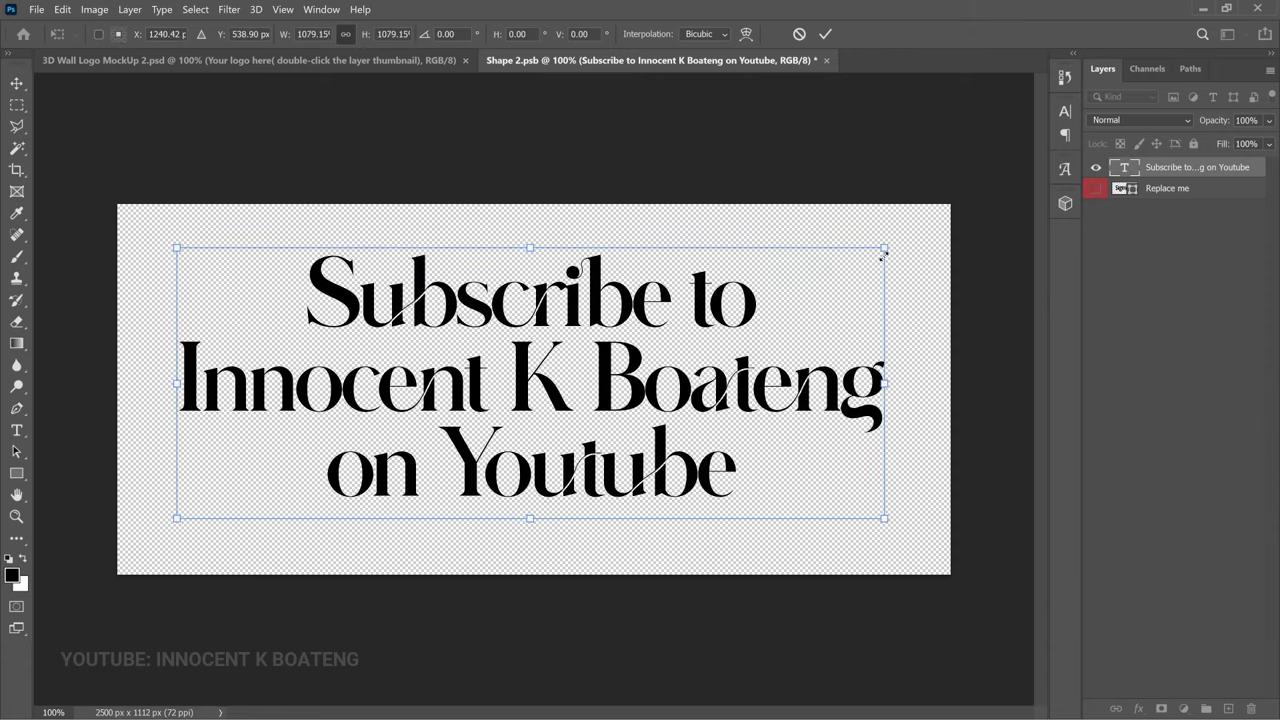
key(Return)
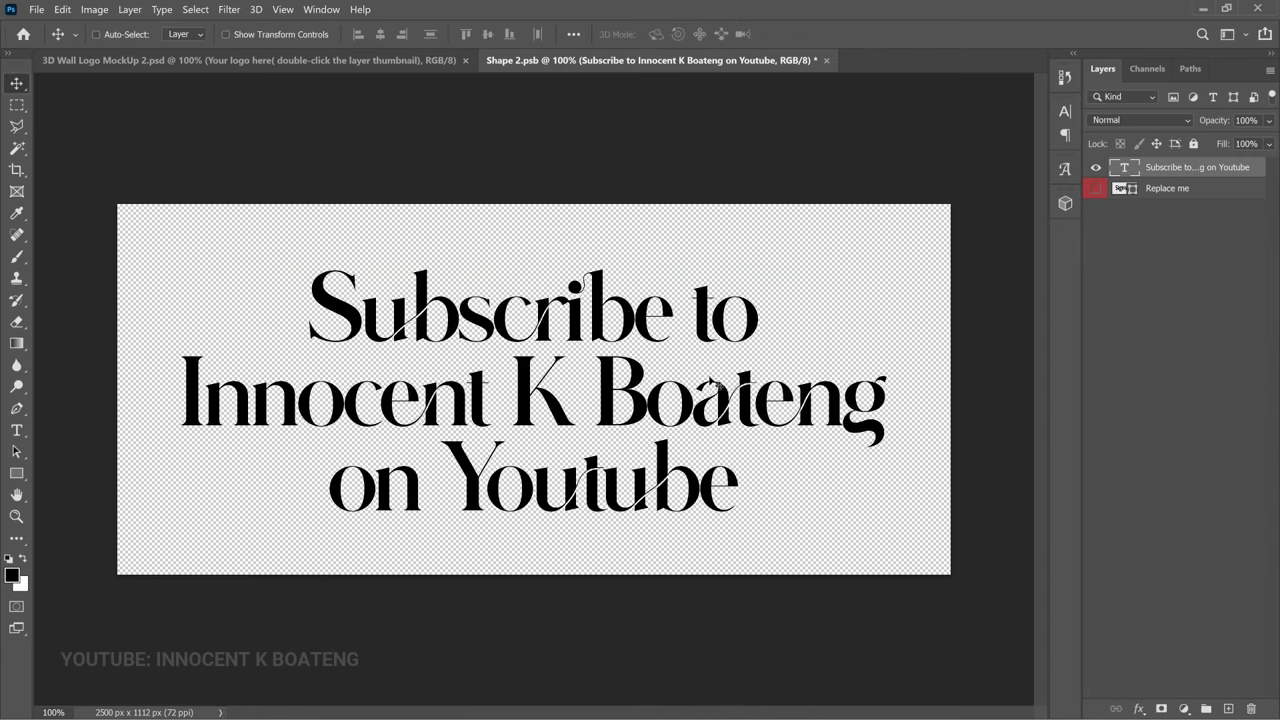
Save Shape 2.psb and view the updated gold subscribe letters on the wall mockup
double_click(615, 383)
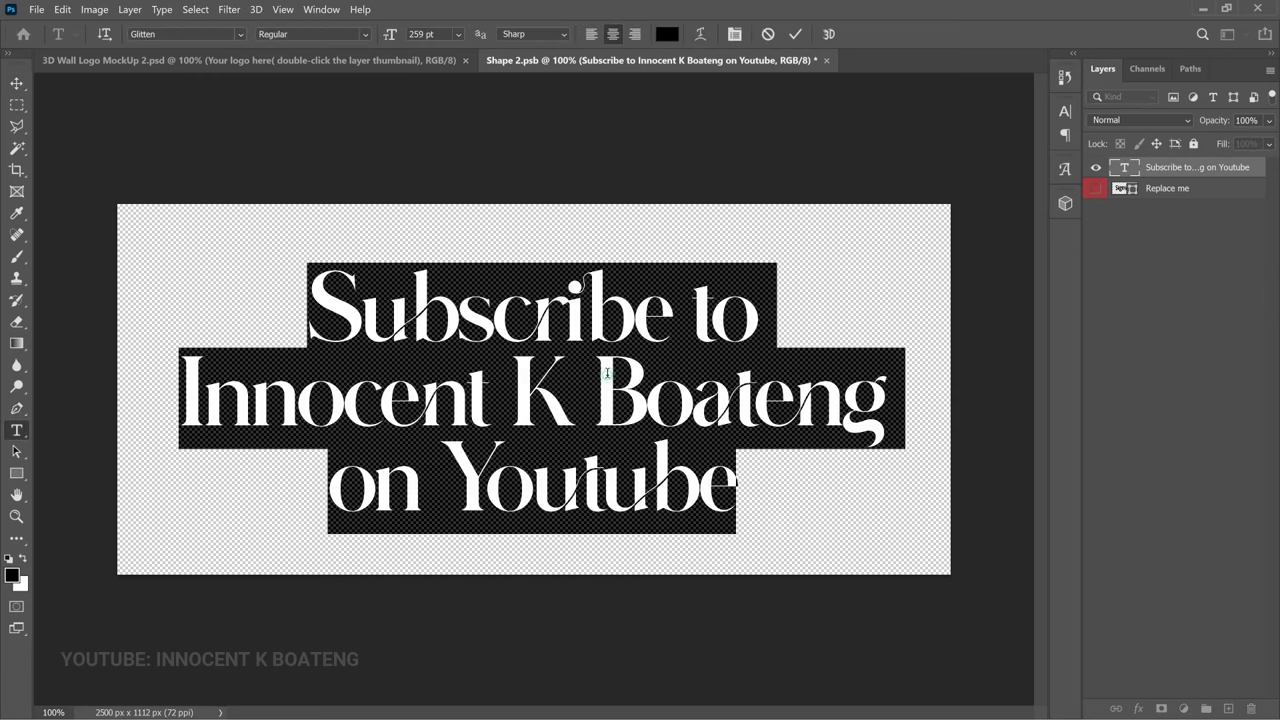
click(17, 83)
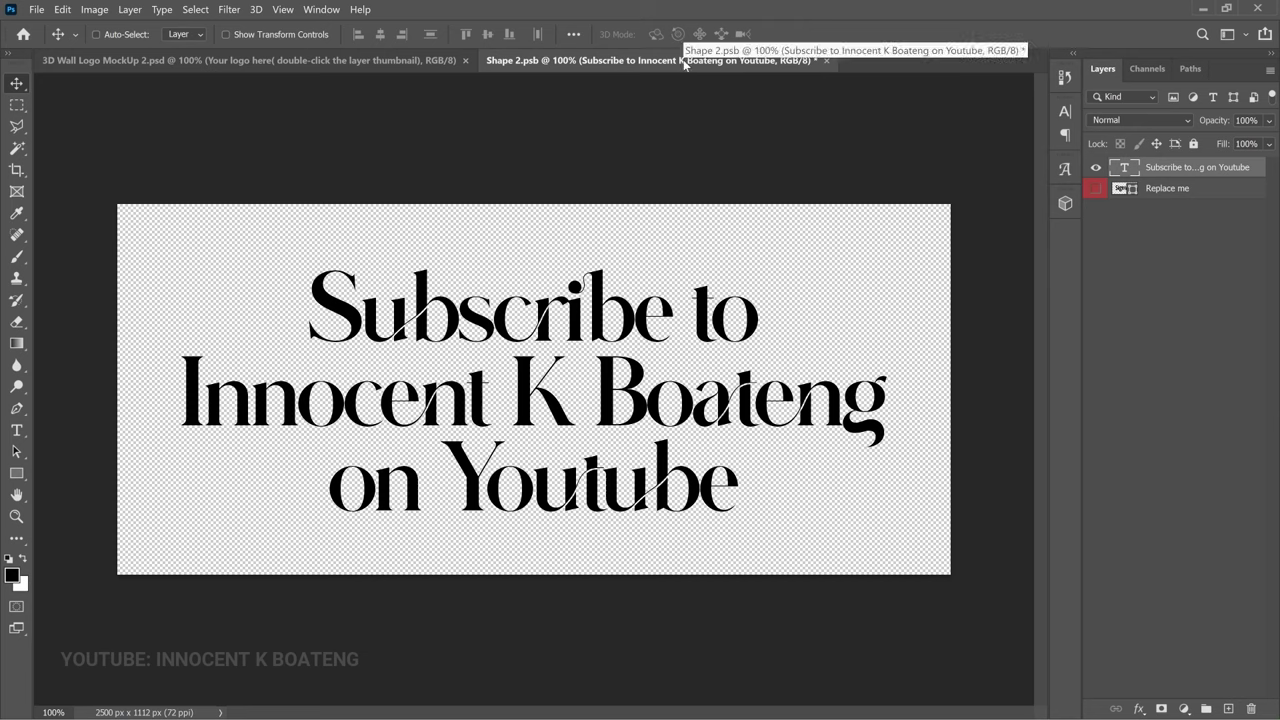
key(ctrl)
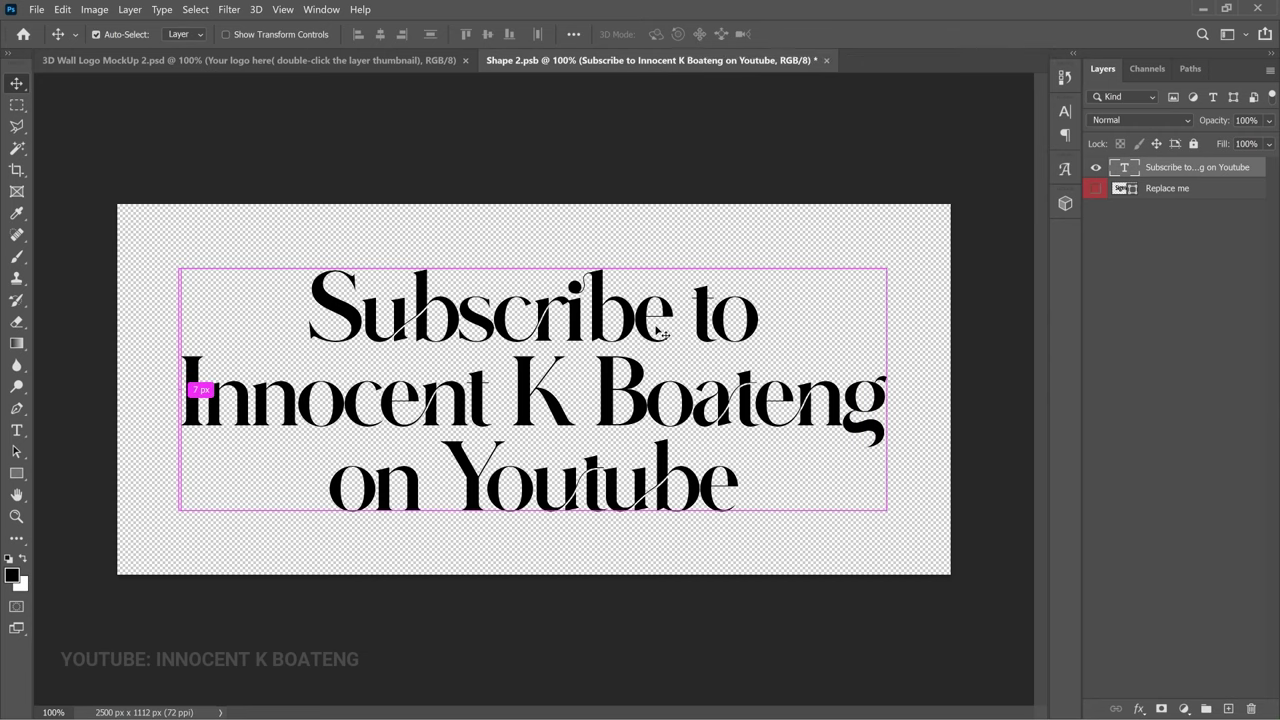
key(ctrl+s)
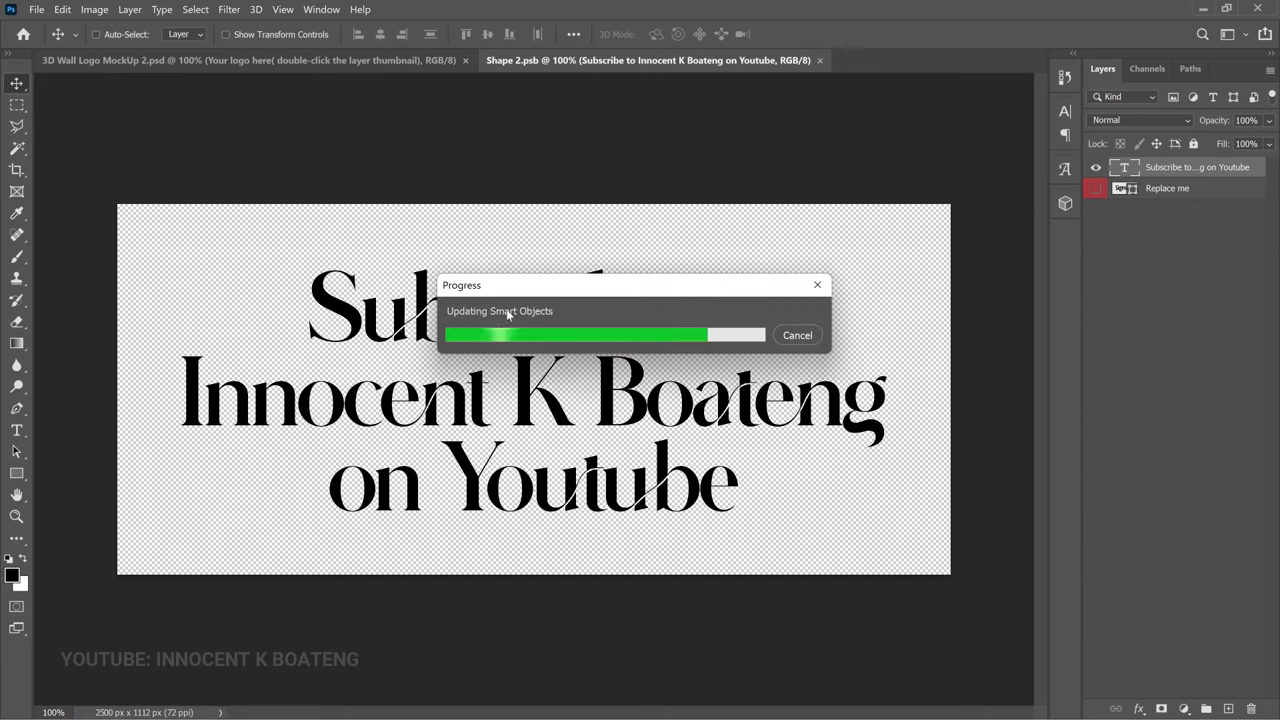
click(391, 66)
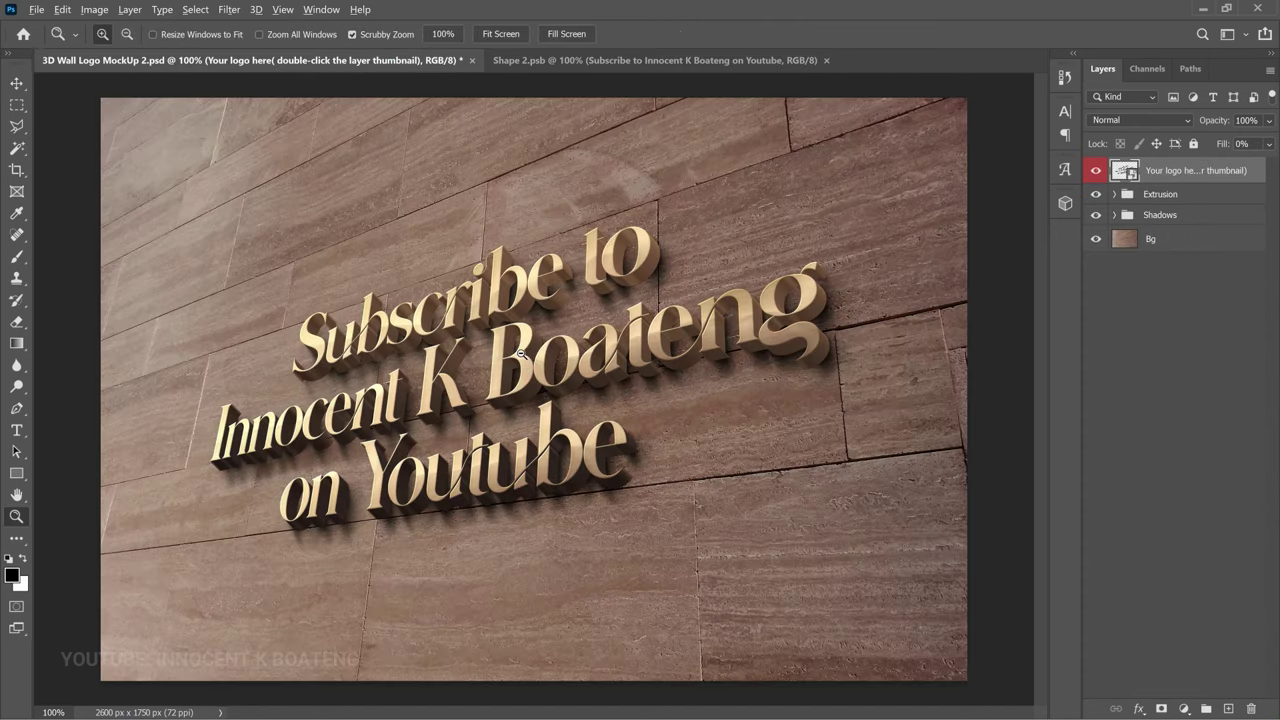
ctrl+alt+click(522, 358)
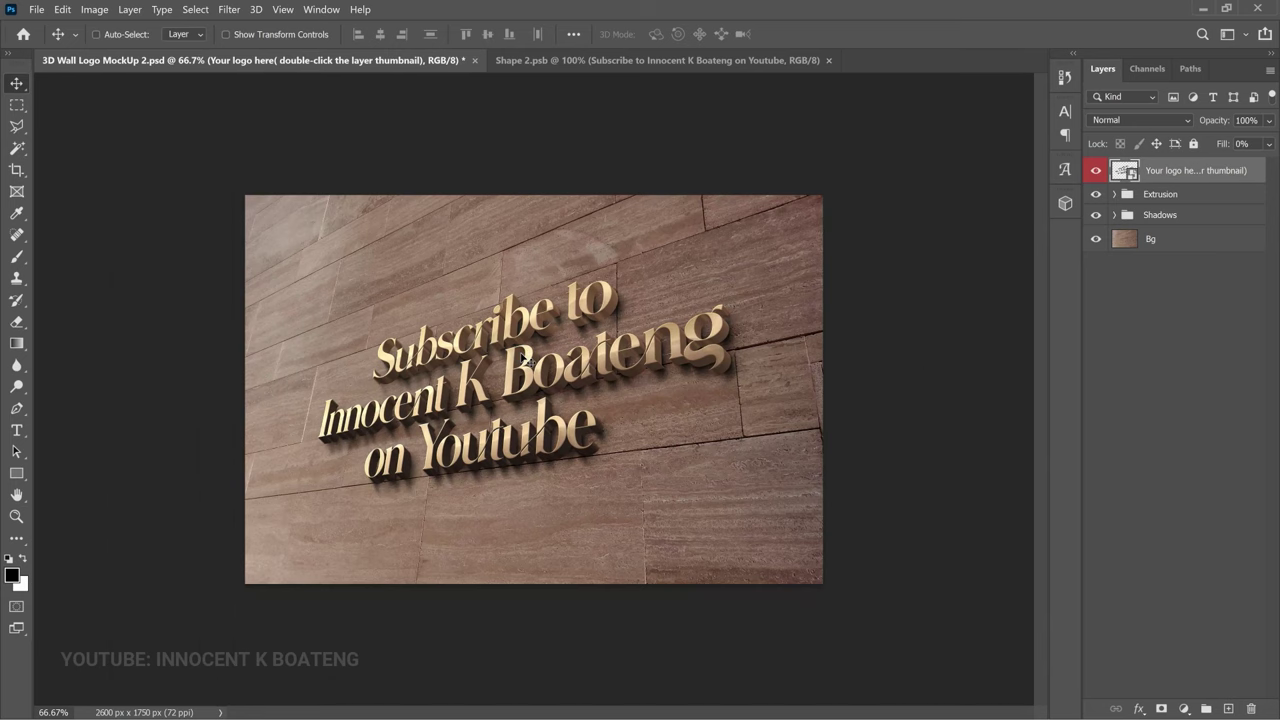
key(ctrl+Tab)
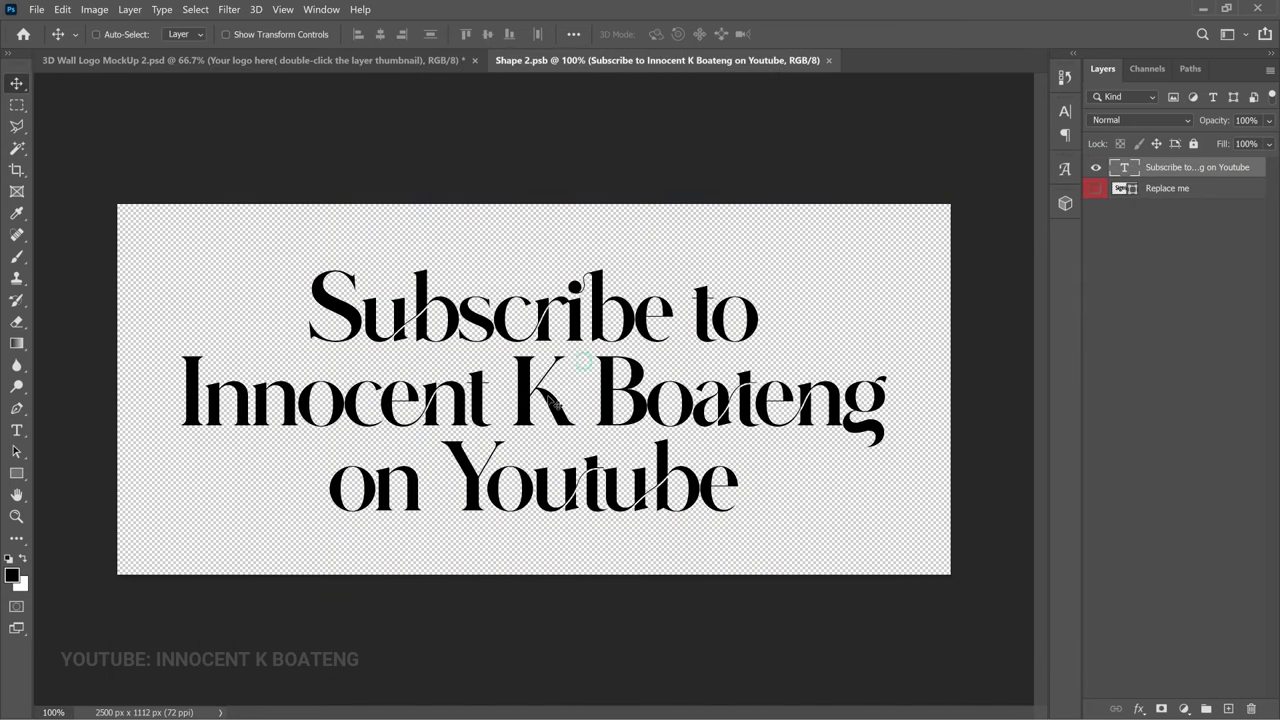
Delete the 'on Youtube' line, save Shape 2.psb, and check the wall mockup
double_click(549, 402)
click(549, 402)
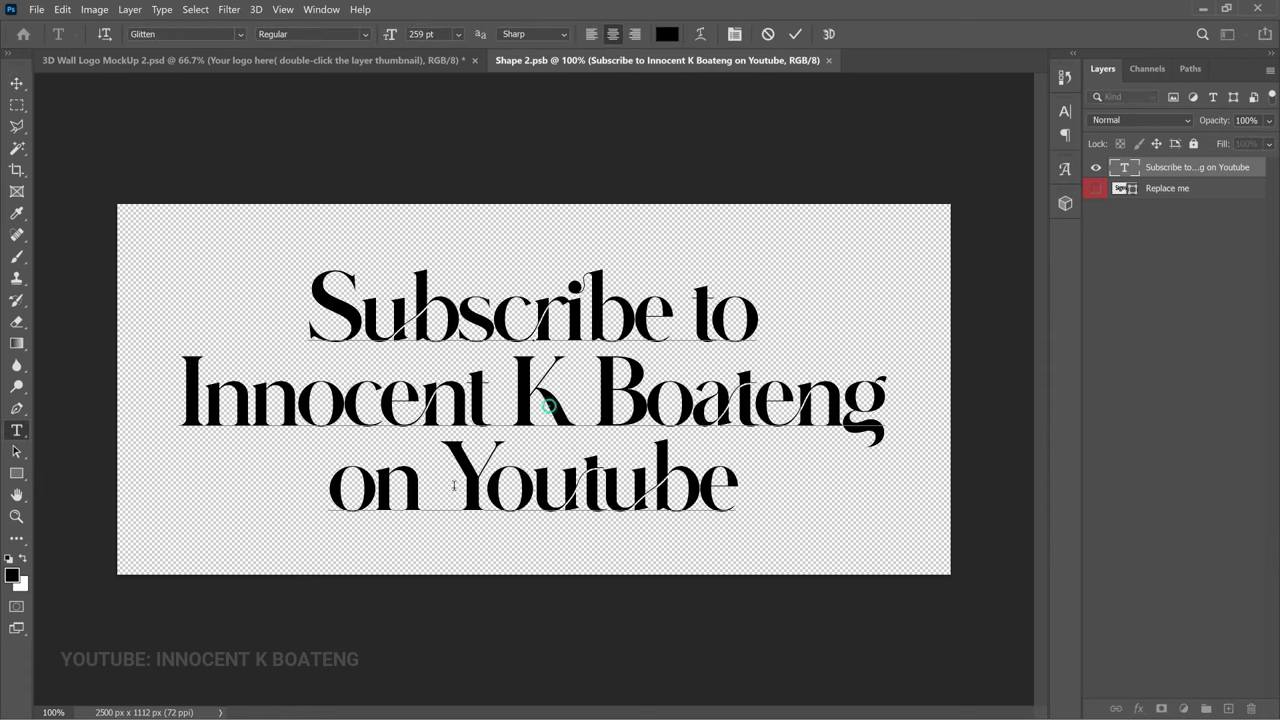
drag(331, 489, 966, 455)
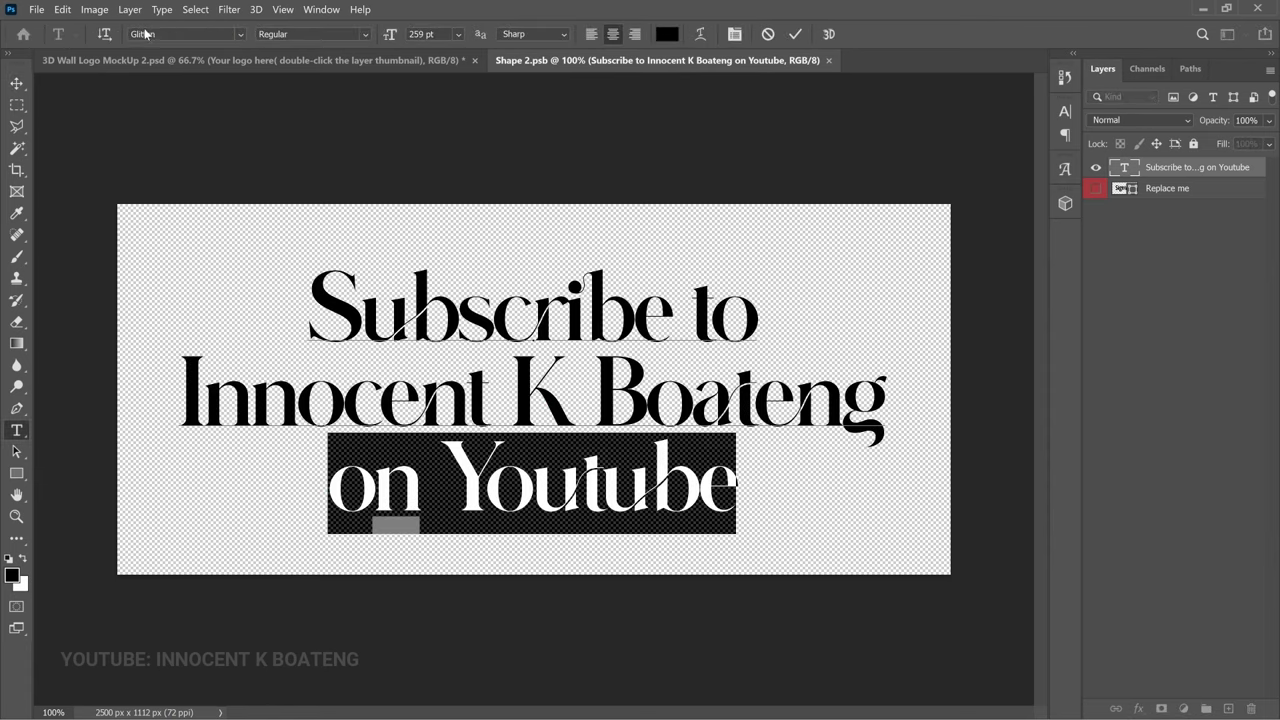
key(BackSpace)
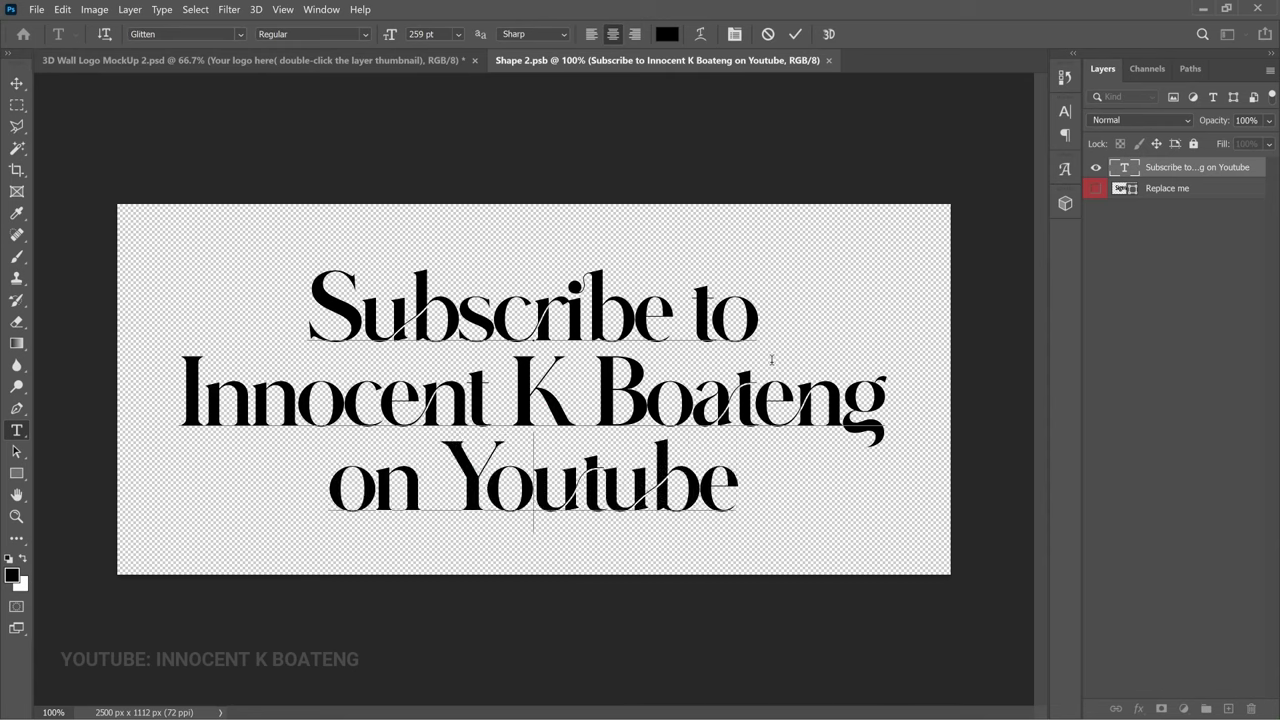
key(BackSpace)
click(16, 83)
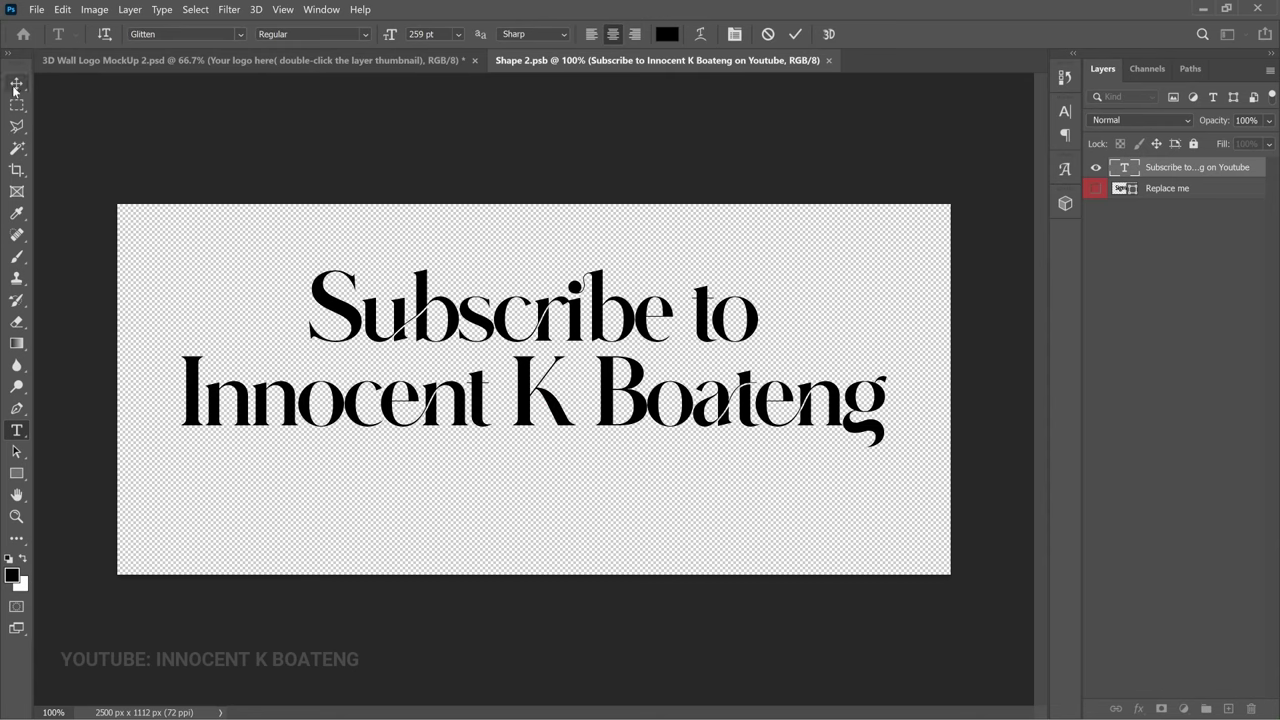
key(ctrl+s)
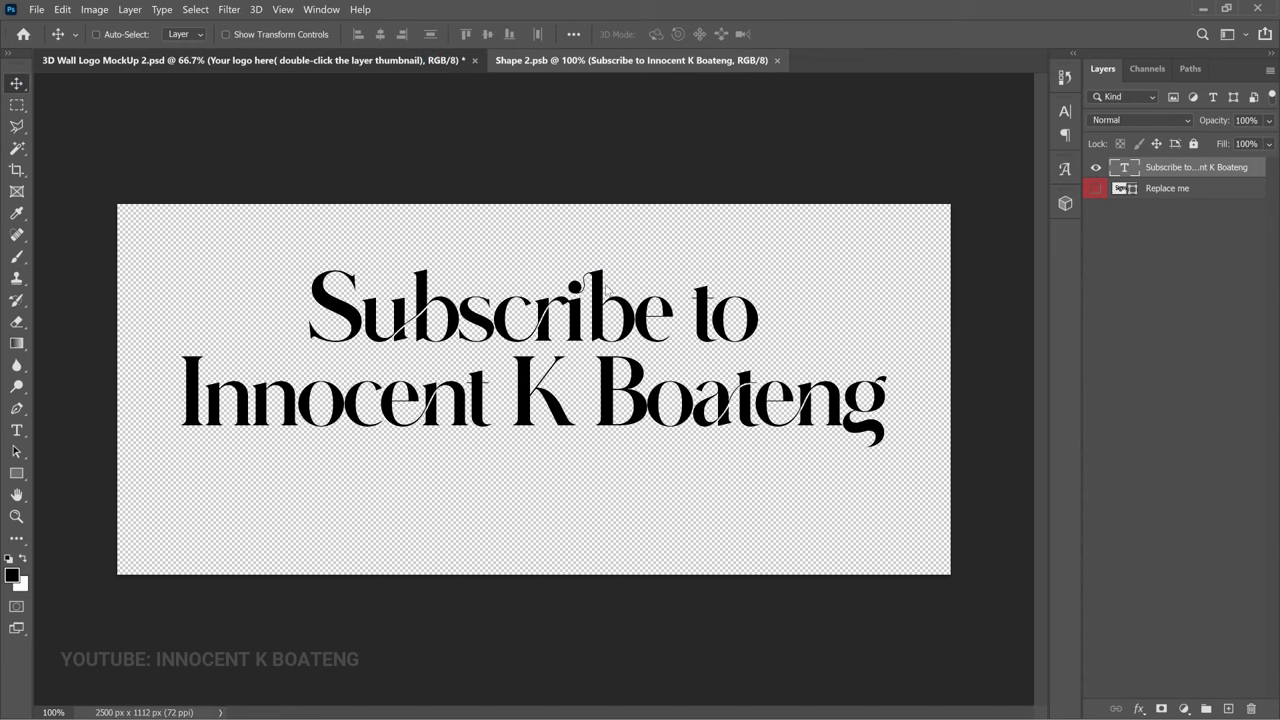
key(ctrl+Tab)
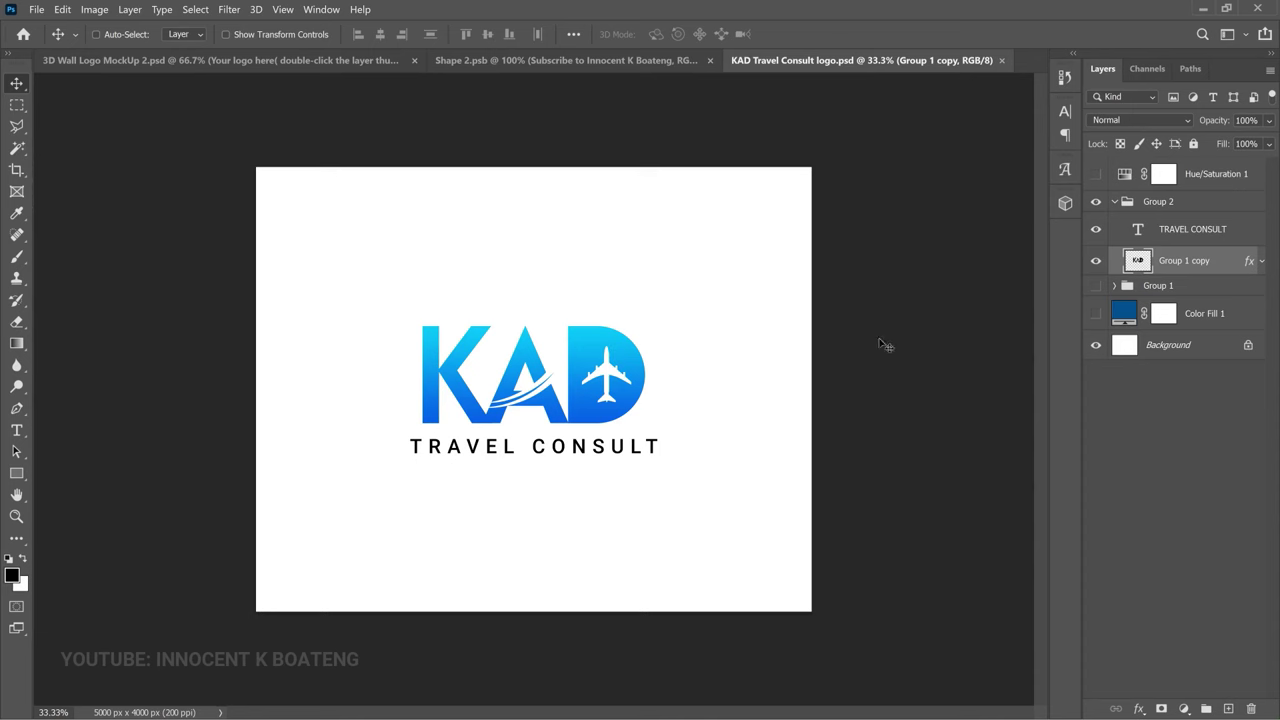
Stamp the visible KAD logo layers into a merged layer and drag it into Shape 2.psb
click(1124, 205)
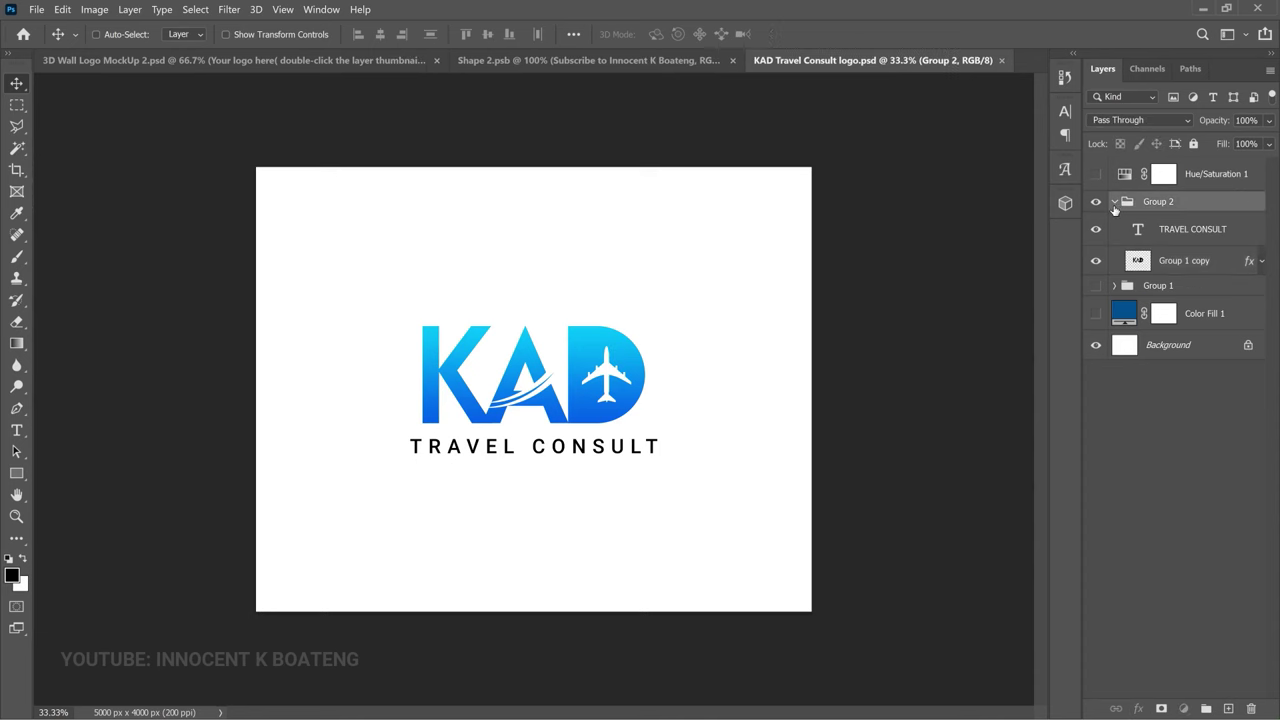
click(1114, 202)
click(1095, 202)
click(1095, 202)
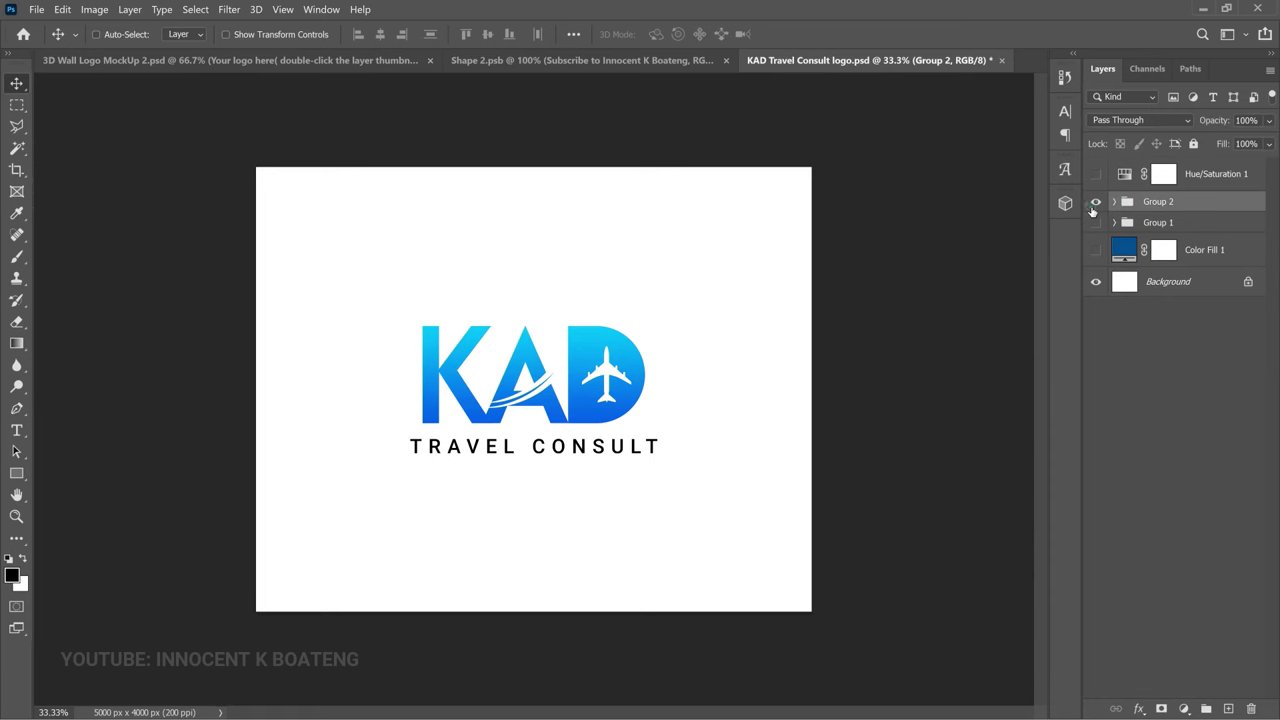
key(ctrl+shift+alt+e)
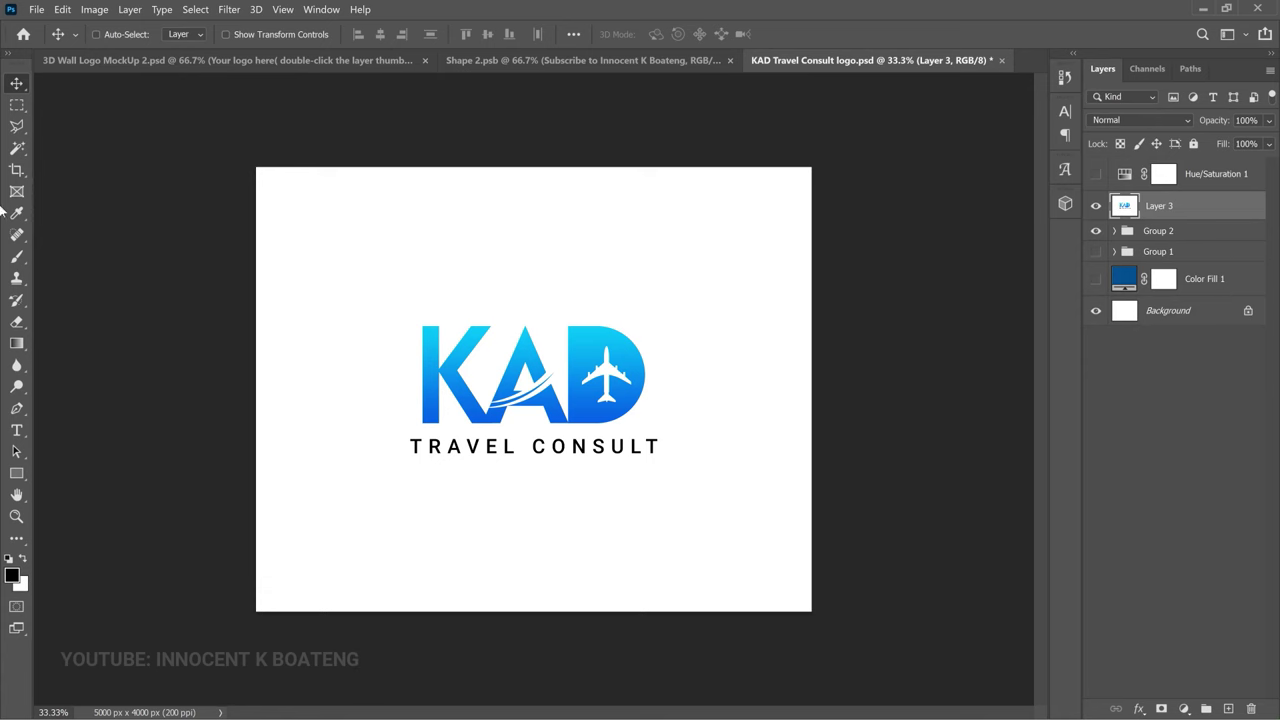
drag(709, 400, 522, 366)
Scale the KAD logo to about 36% and centre it over the subscribe text
key(ctrl+t)
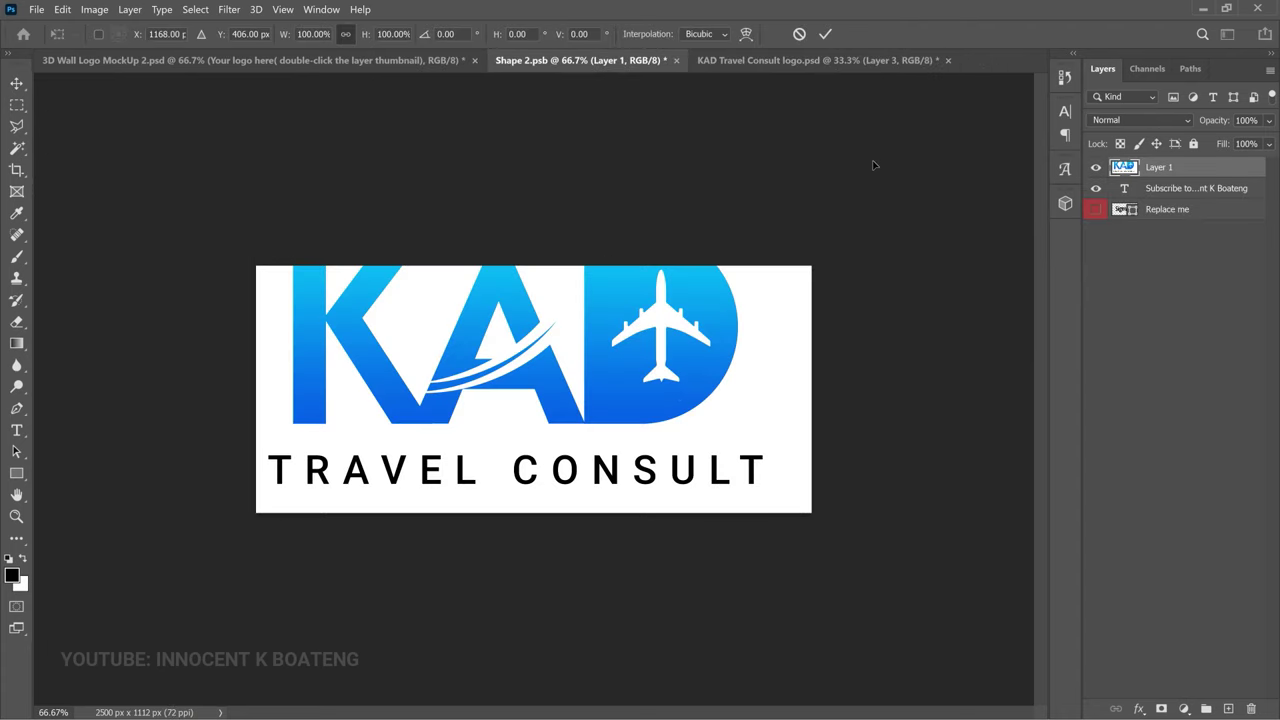
key(ctrl+minus)
key(ctrl+minus)
drag(801, 151, 444, 436)
drag(430, 489, 592, 327)
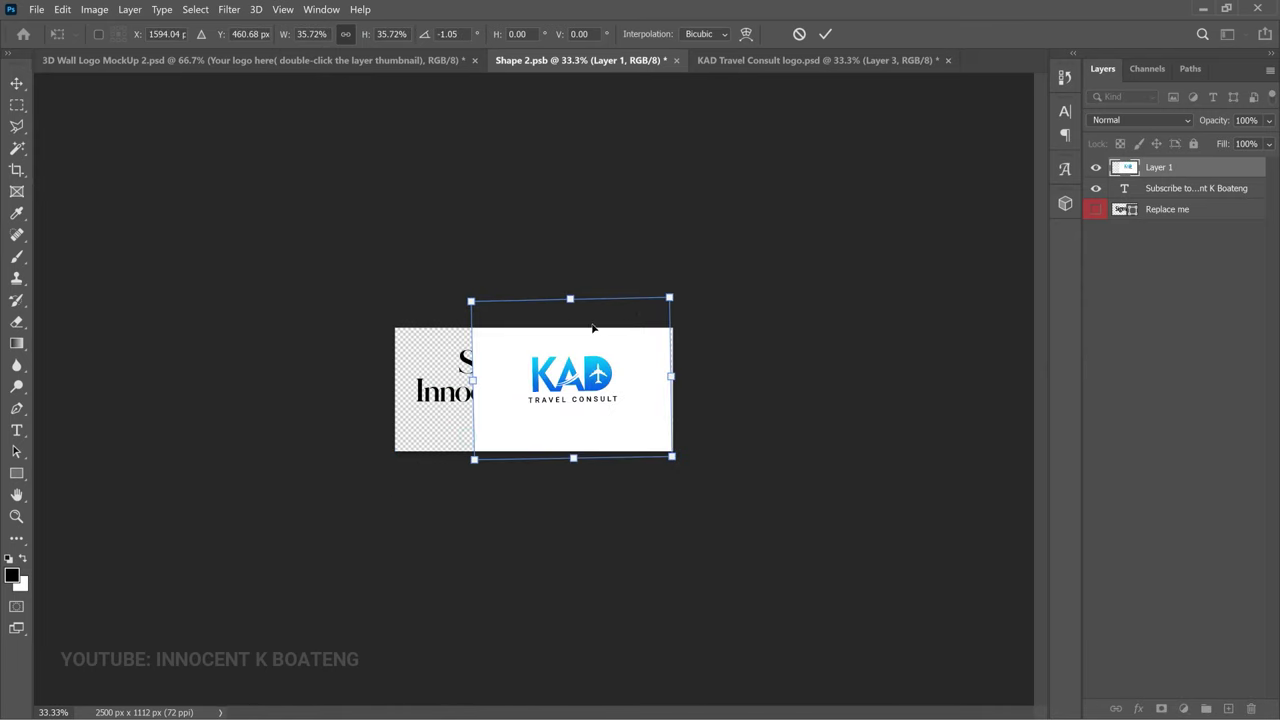
key(ctrl+plus)
key(ctrl+plus)
key(ctrl+plus)
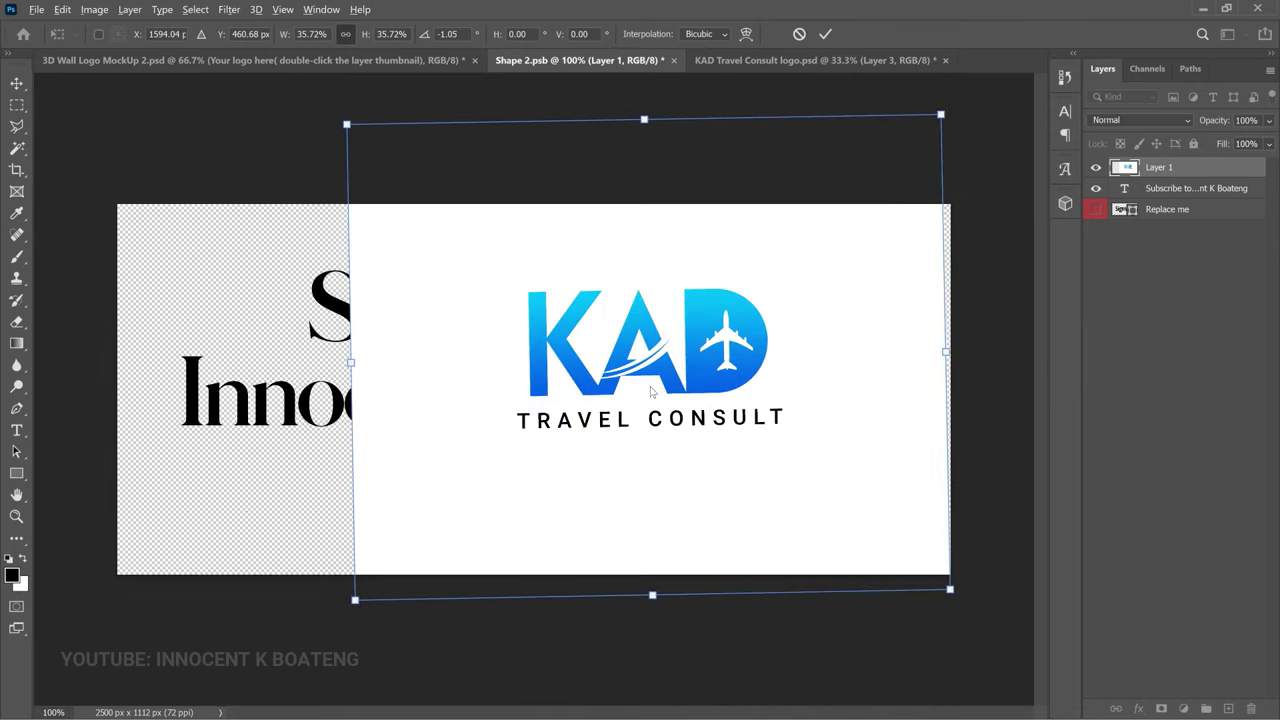
key(alt+space)
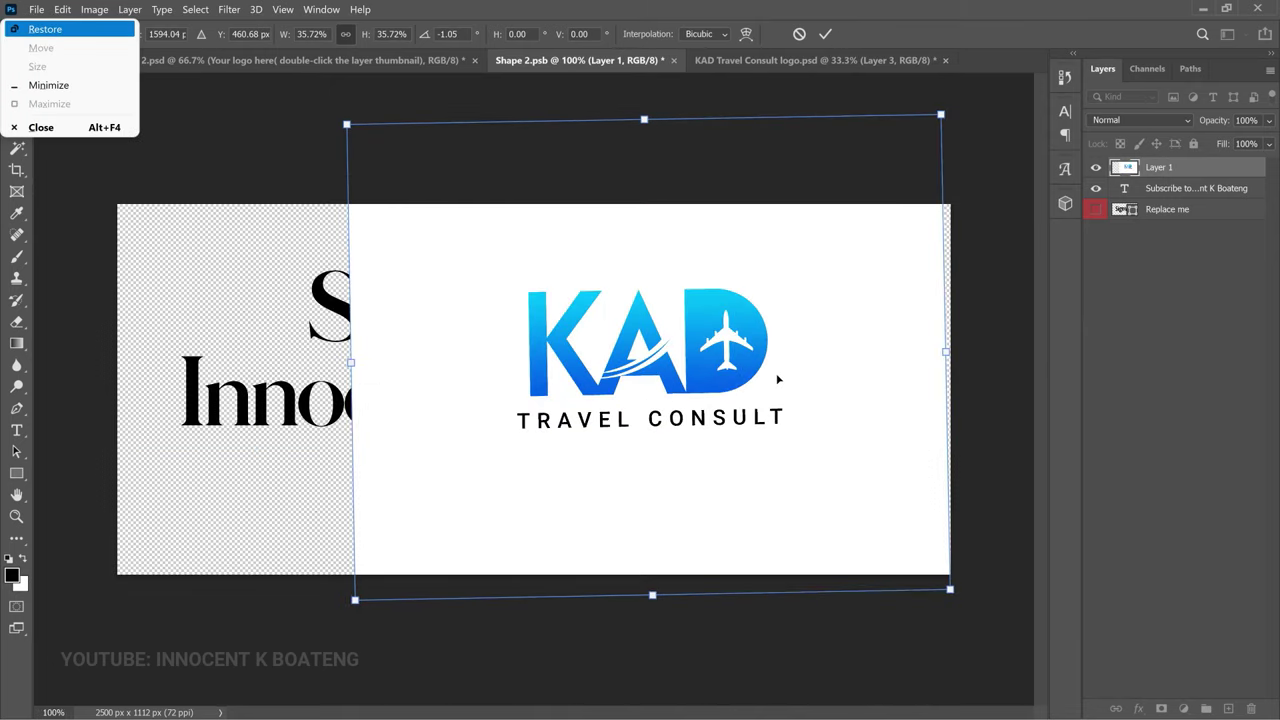
key(Escape)
key(Return)
drag(804, 353, 677, 353)
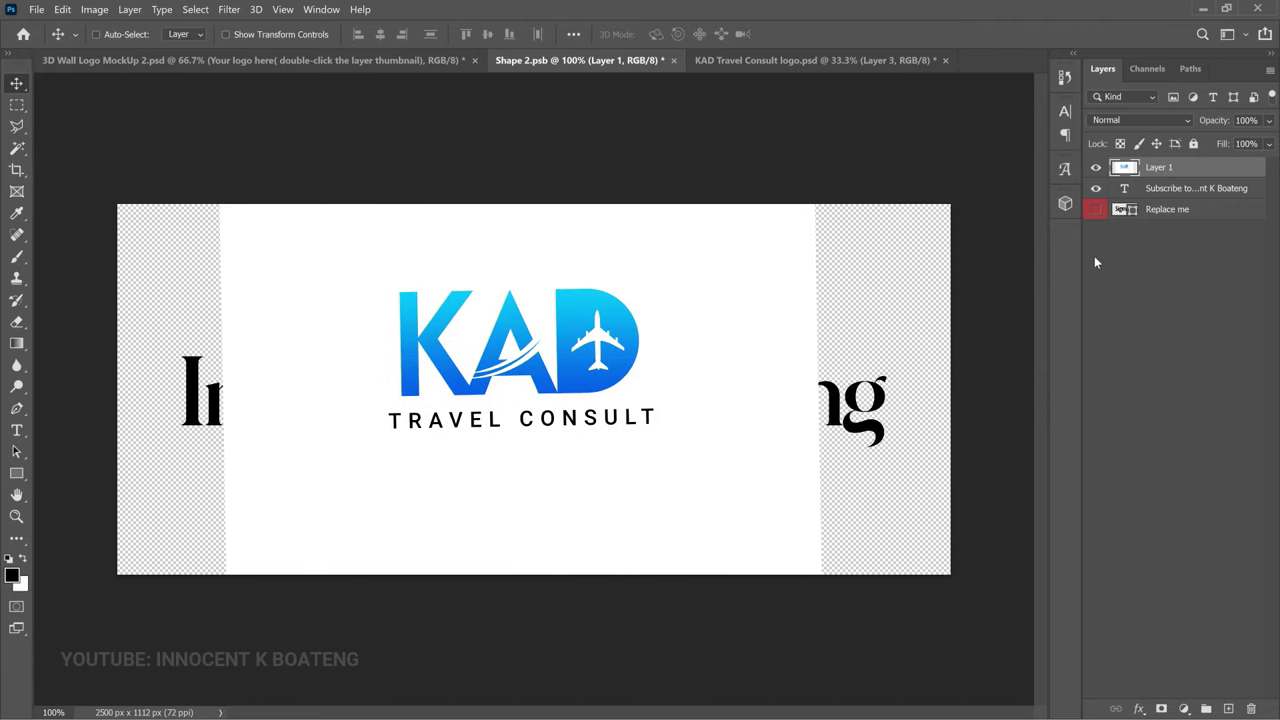
Remove the white background from the KAD logo with the Magic Wand and deselect
key(w)
click(730, 303)
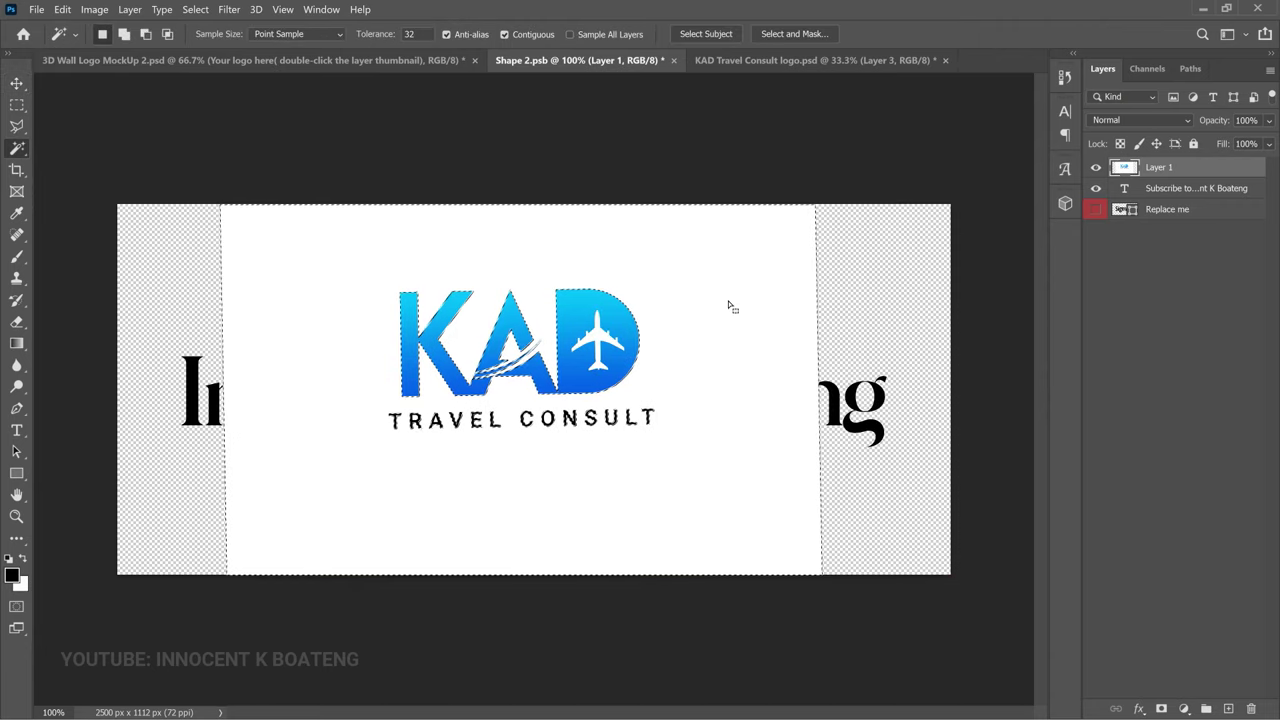
key(Delete)
key(ctrl+d)
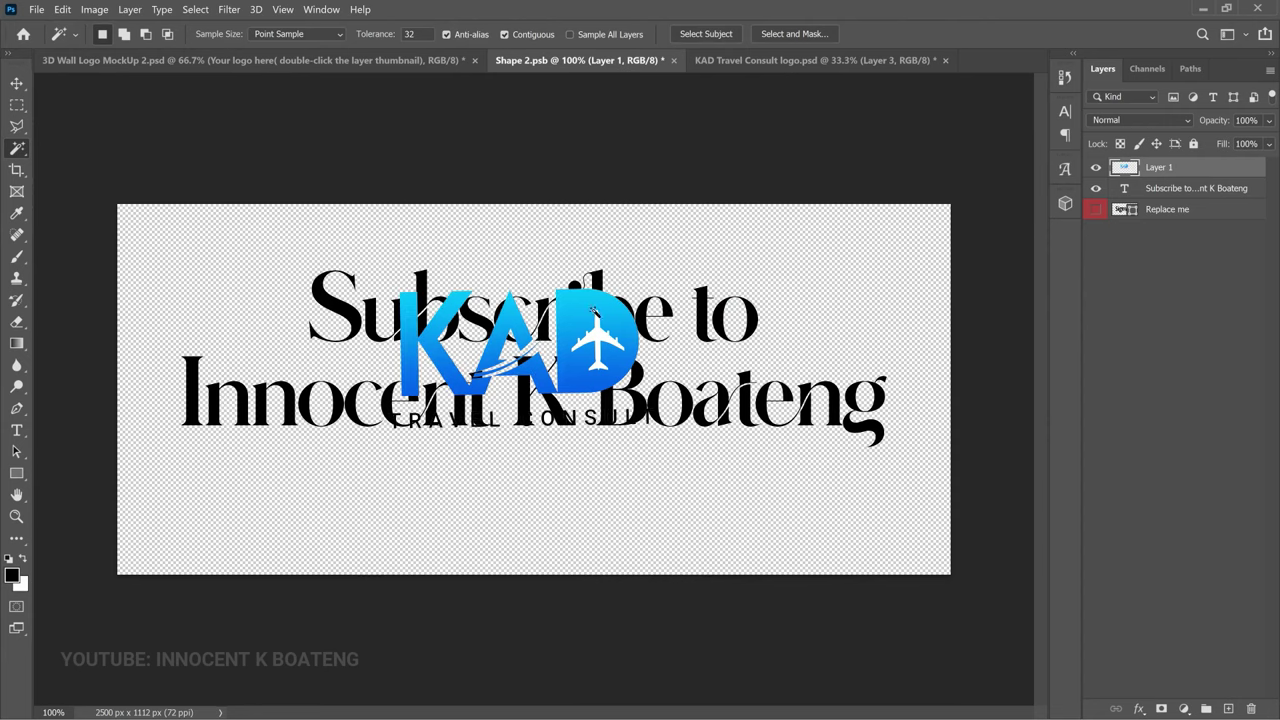
Shrink the 'Subscribe to Innocent K Boateng' text to about 74% and move it below the logo
key(v)
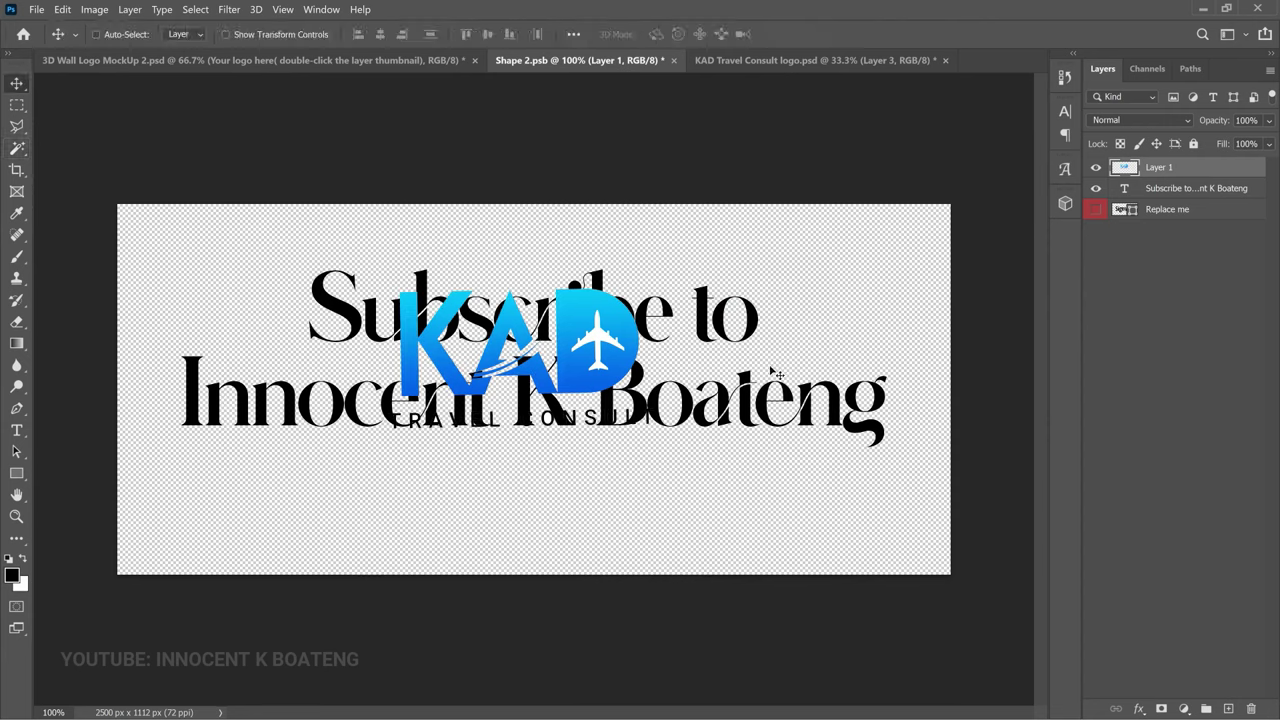
right_click(768, 365)
right_click(747, 404)
click(781, 413)
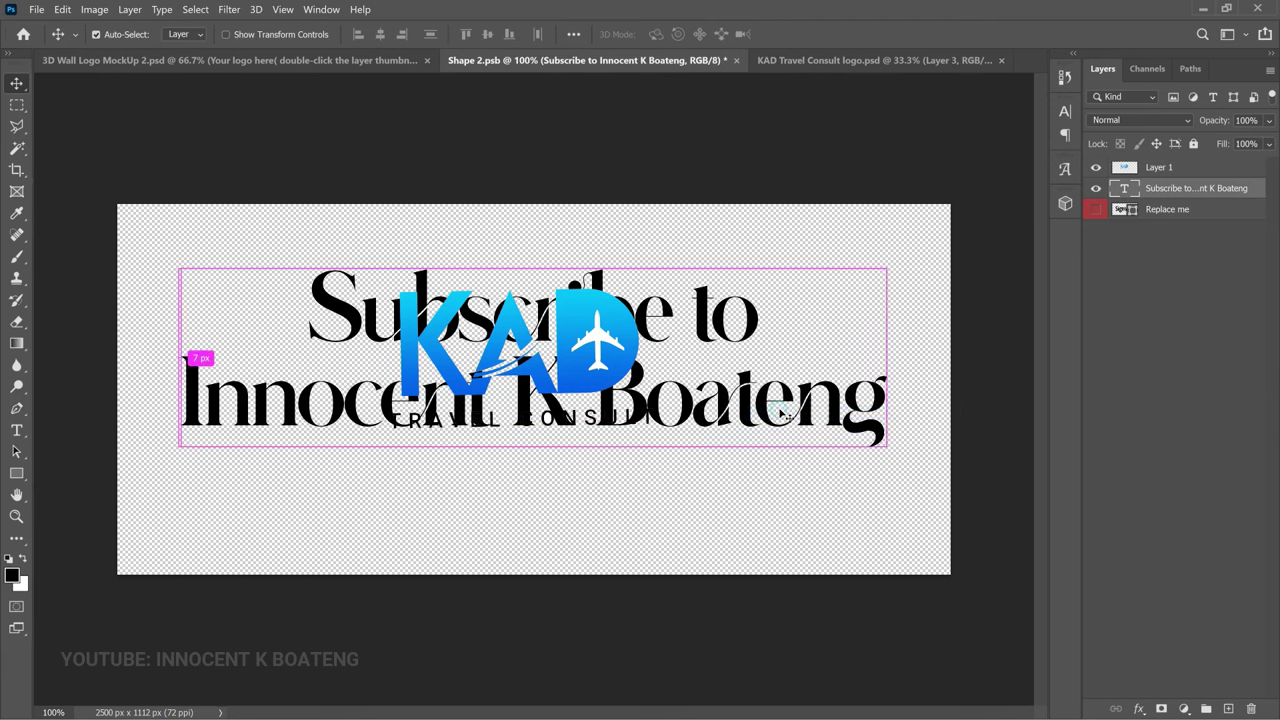
key(ctrl+t)
drag(890, 256, 751, 429)
key(Return)
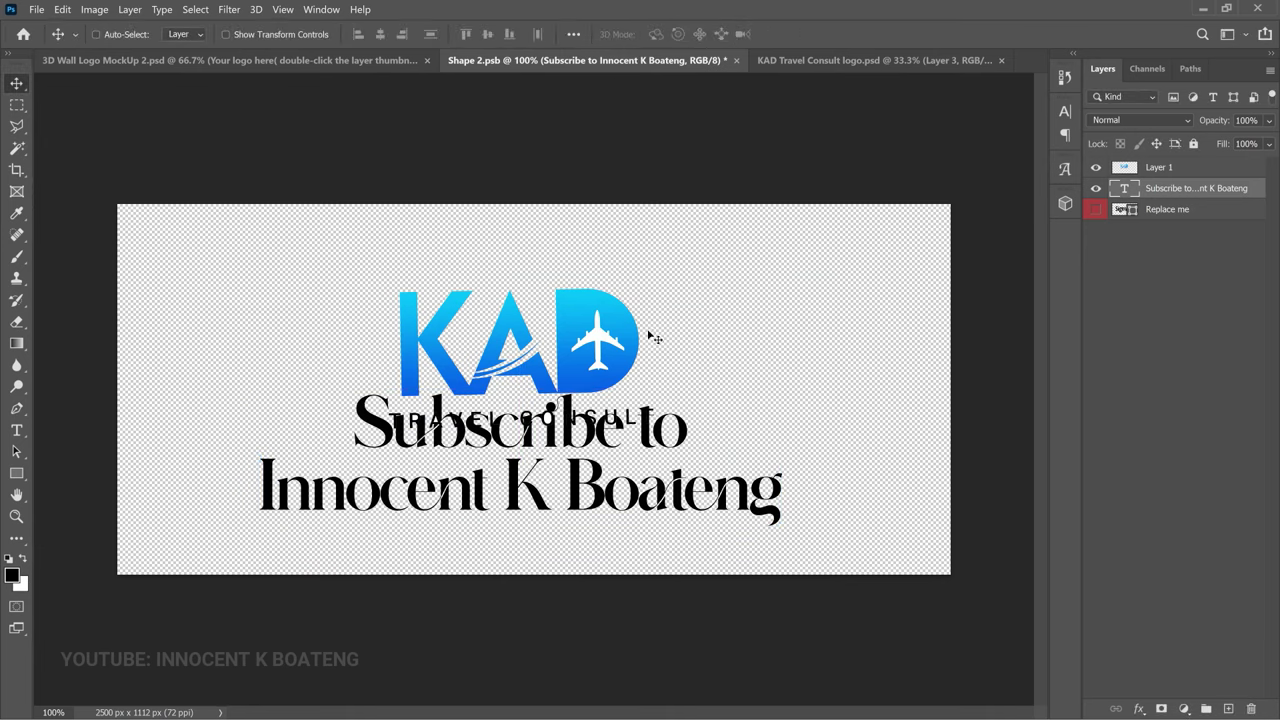
Move the logo layer (Layer 1) up above the text and save Shape 2.psb
right_click(563, 321)
click(594, 328)
drag(598, 340, 584, 286)
key(m)
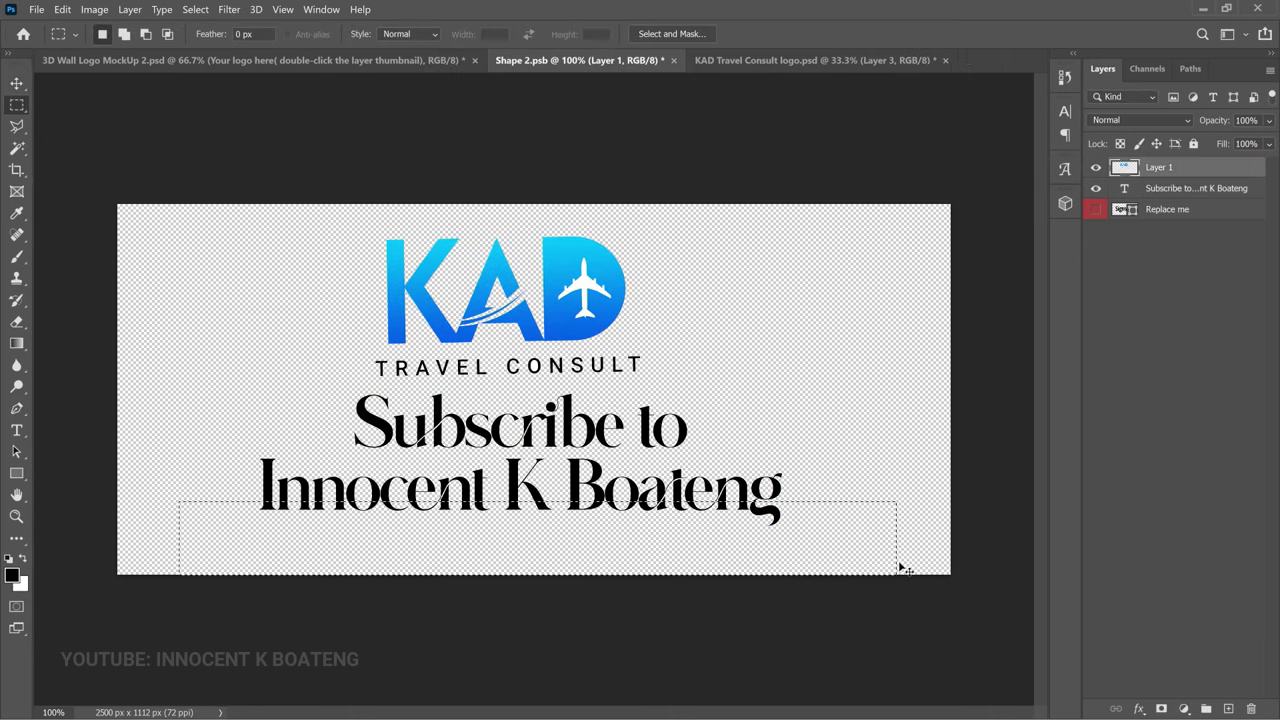
key(ctrl+s)
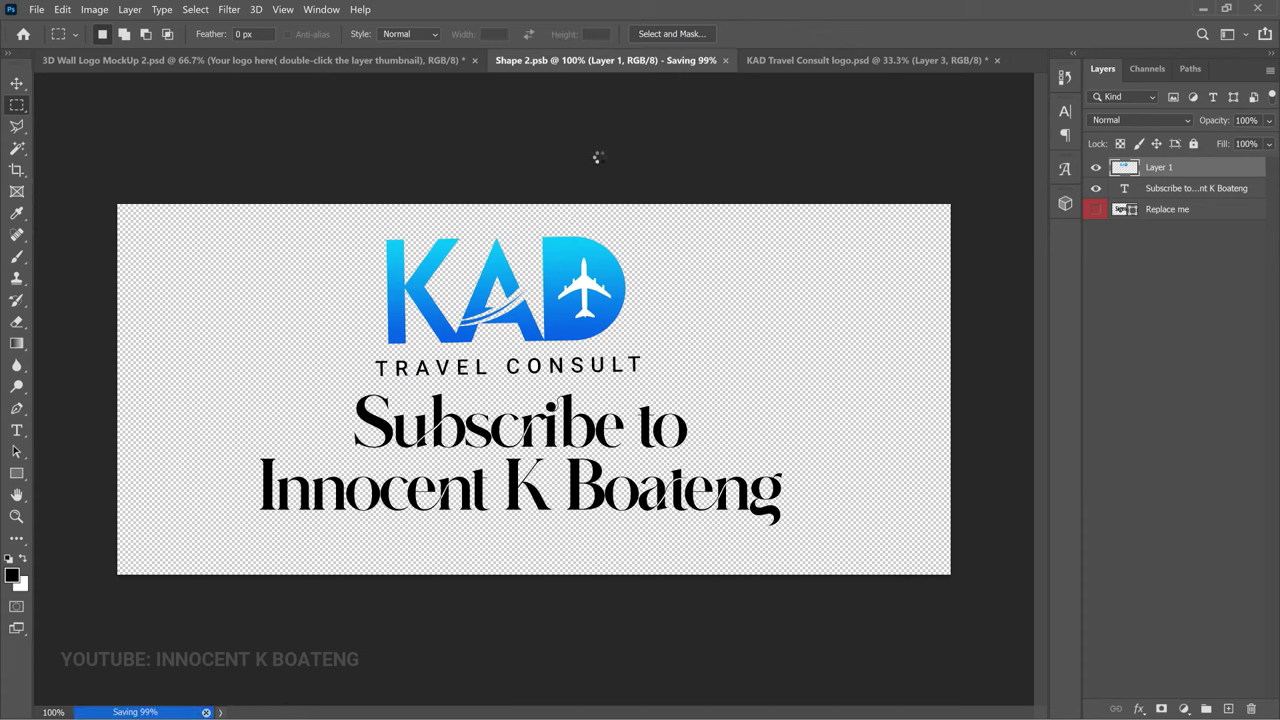
Zoom in on the wall mockup to check the gold KAD logo, then return to Shape 2.psb
click(435, 61)
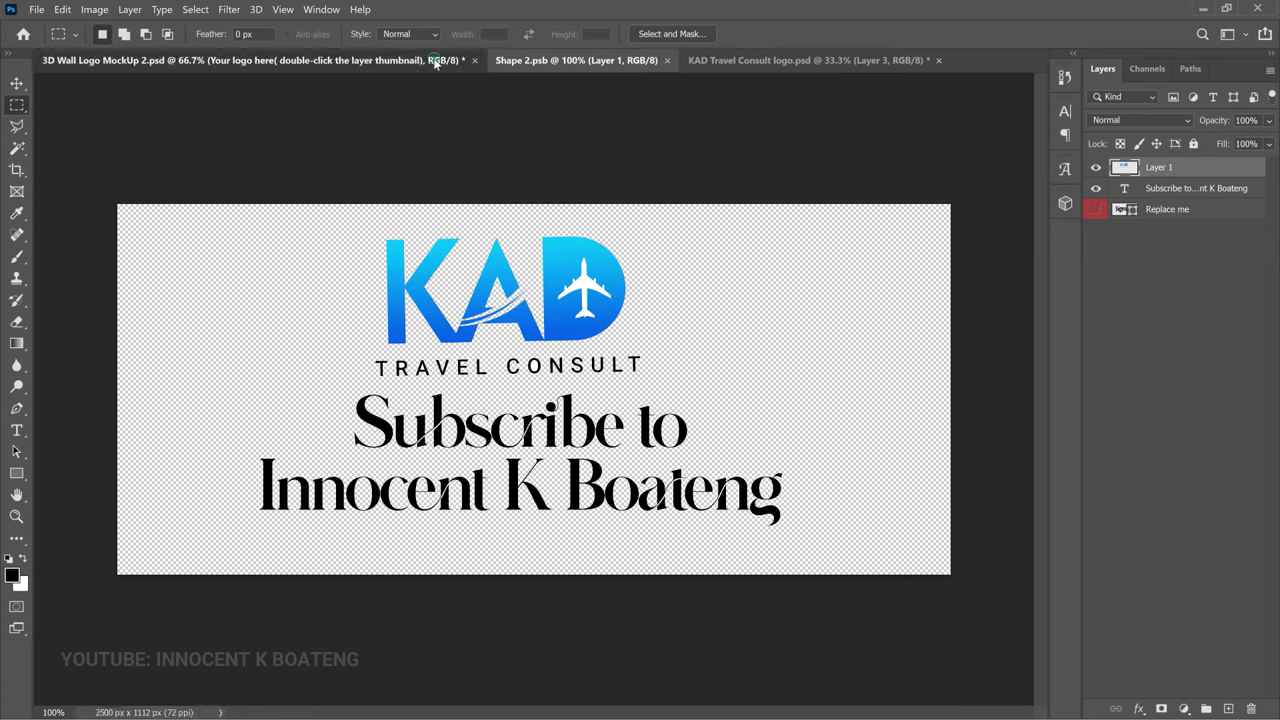
key(z)
click(520, 400)
click(576, 60)
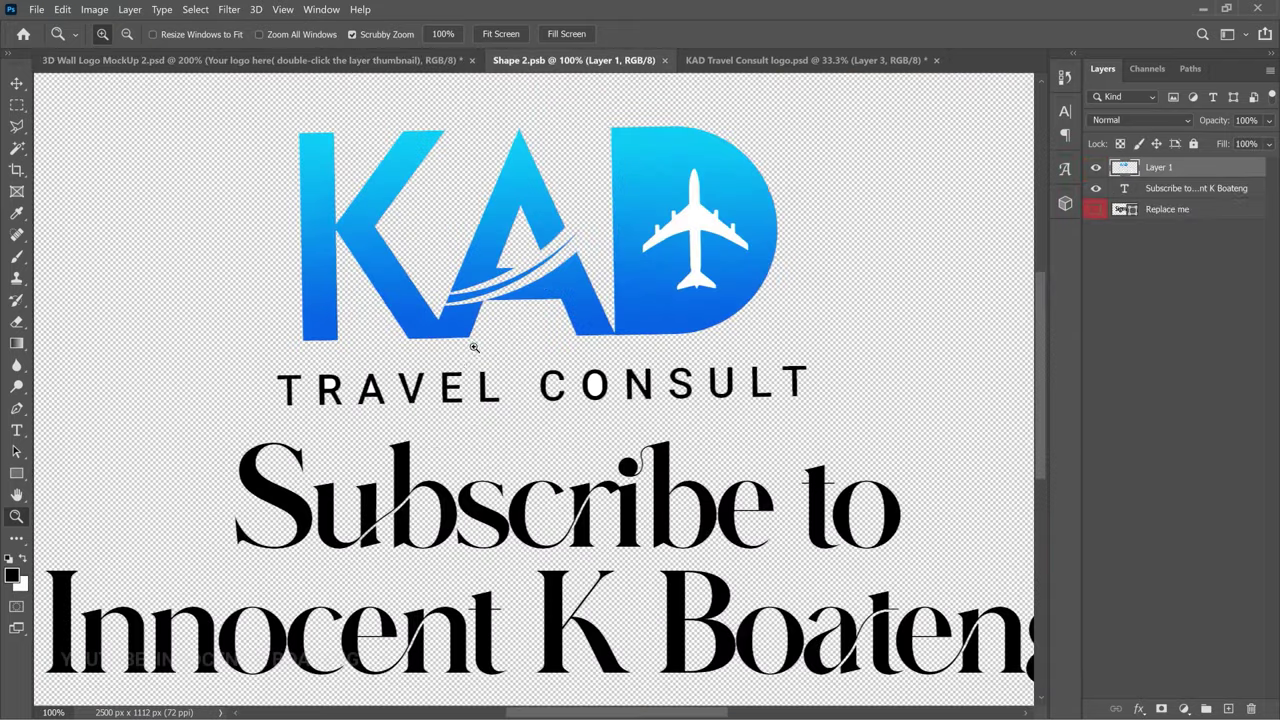
click(473, 347)
key(m)
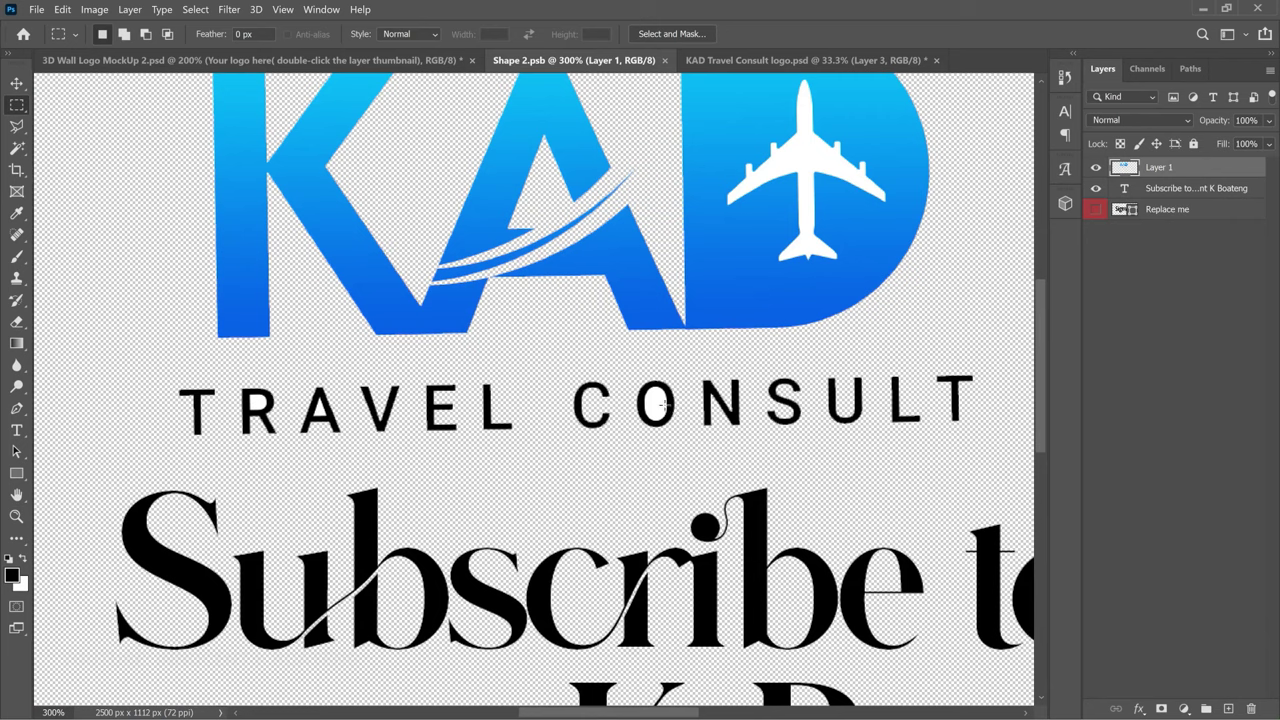
scroll(797, 171, up, 1)
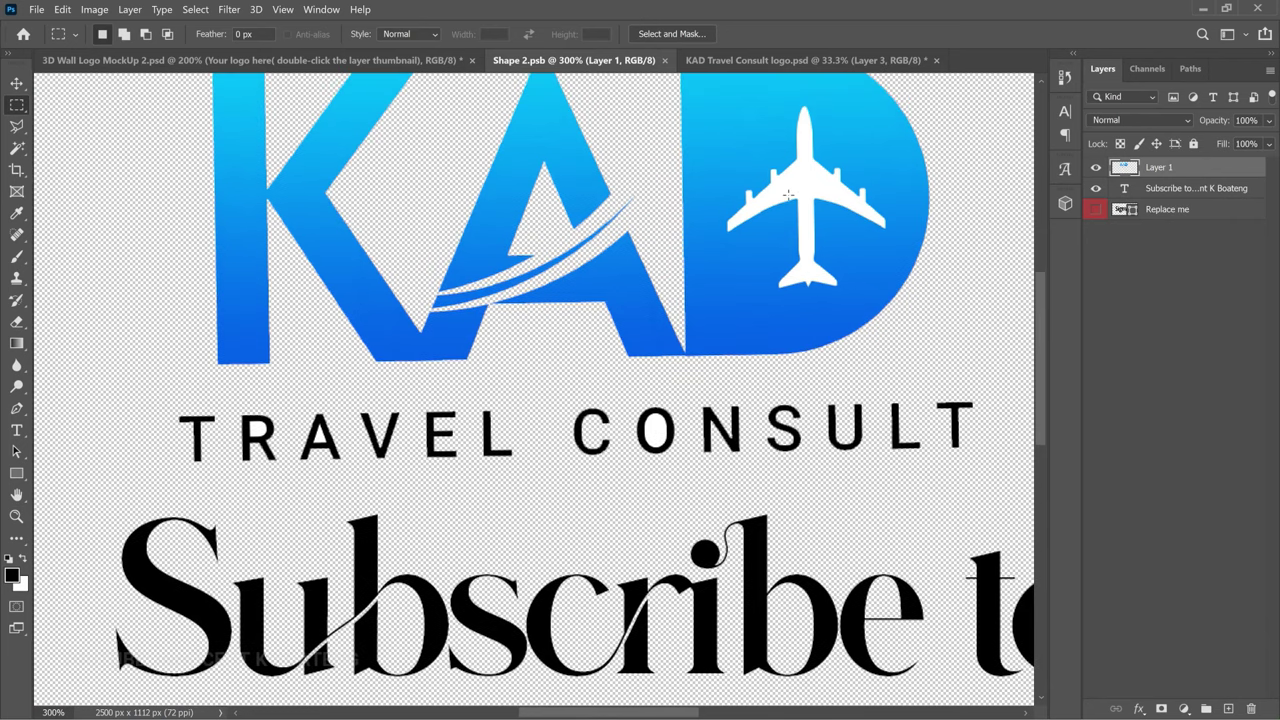
click(415, 61)
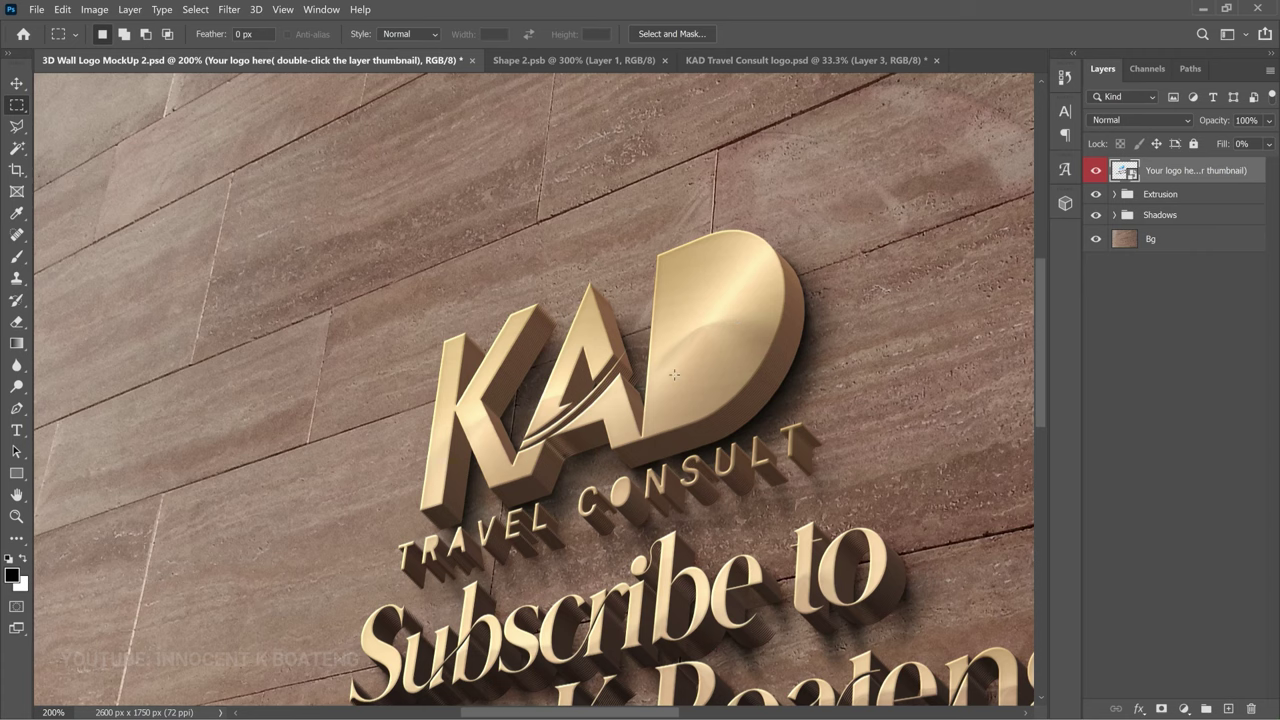
scroll(674, 374, down, 3)
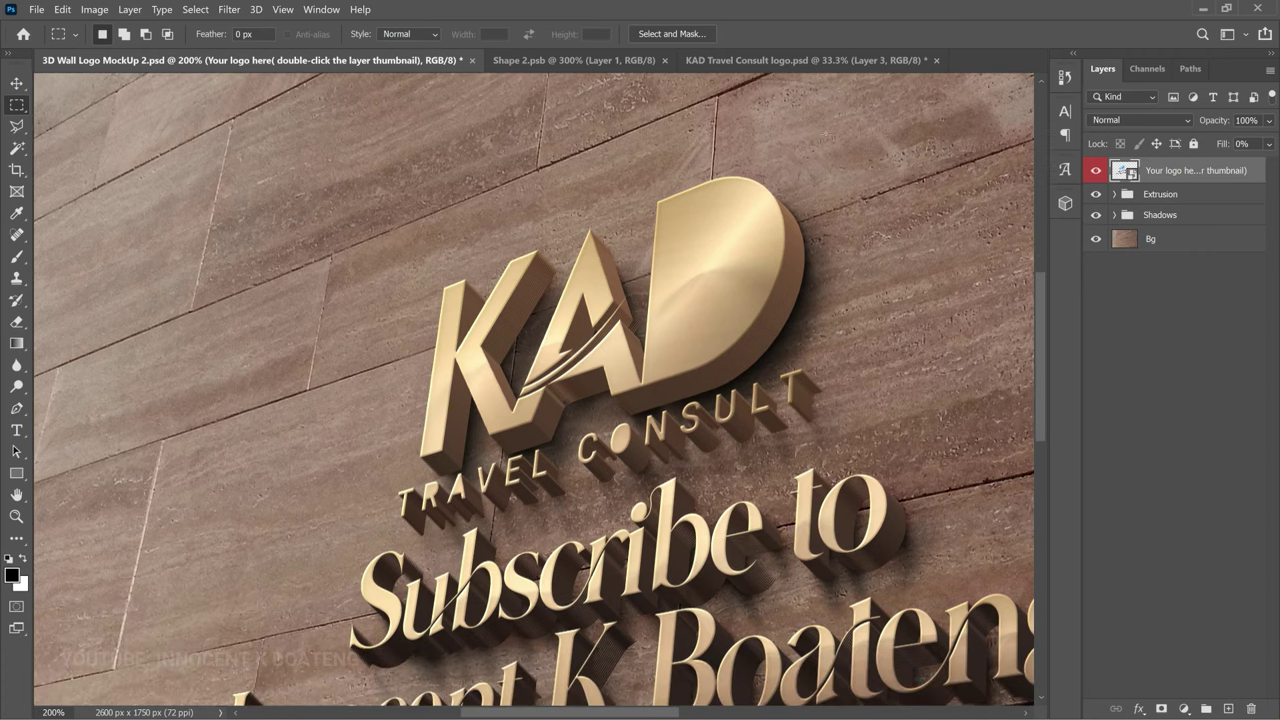
click(575, 60)
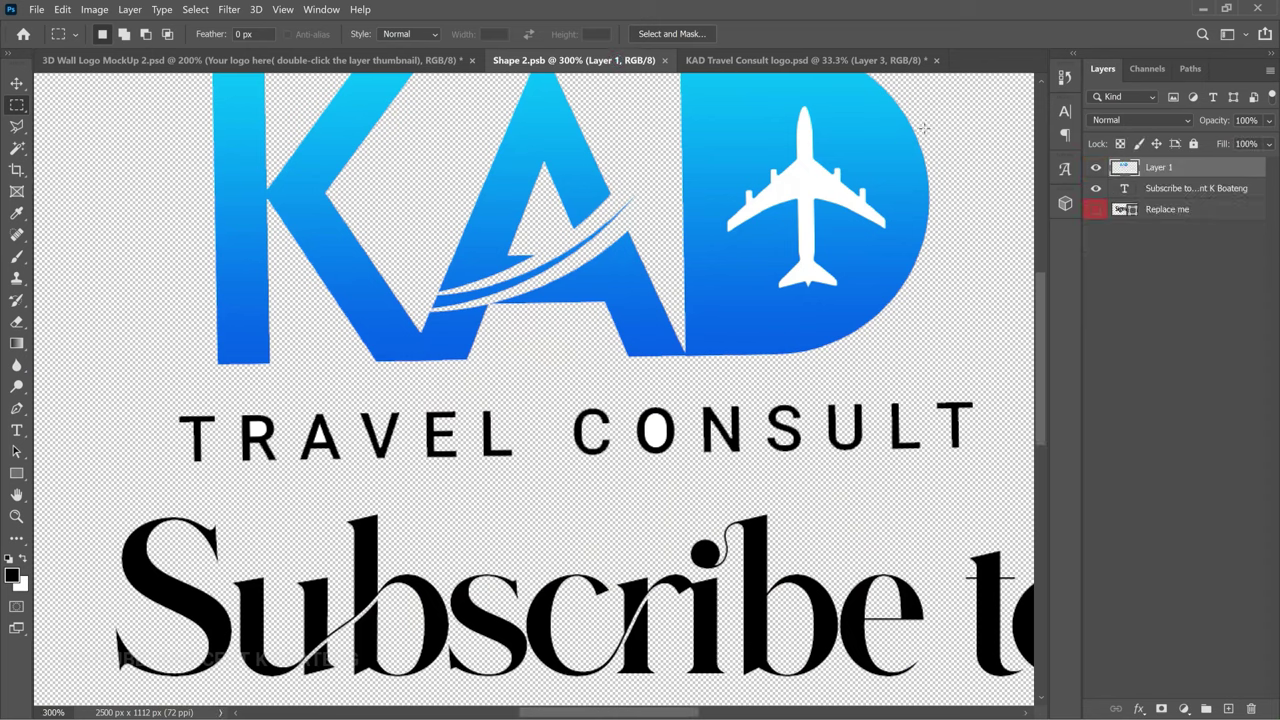
Clear the white airplane pixels from the logo, then delete the KAD logo layer (Layer 1)
key(w)
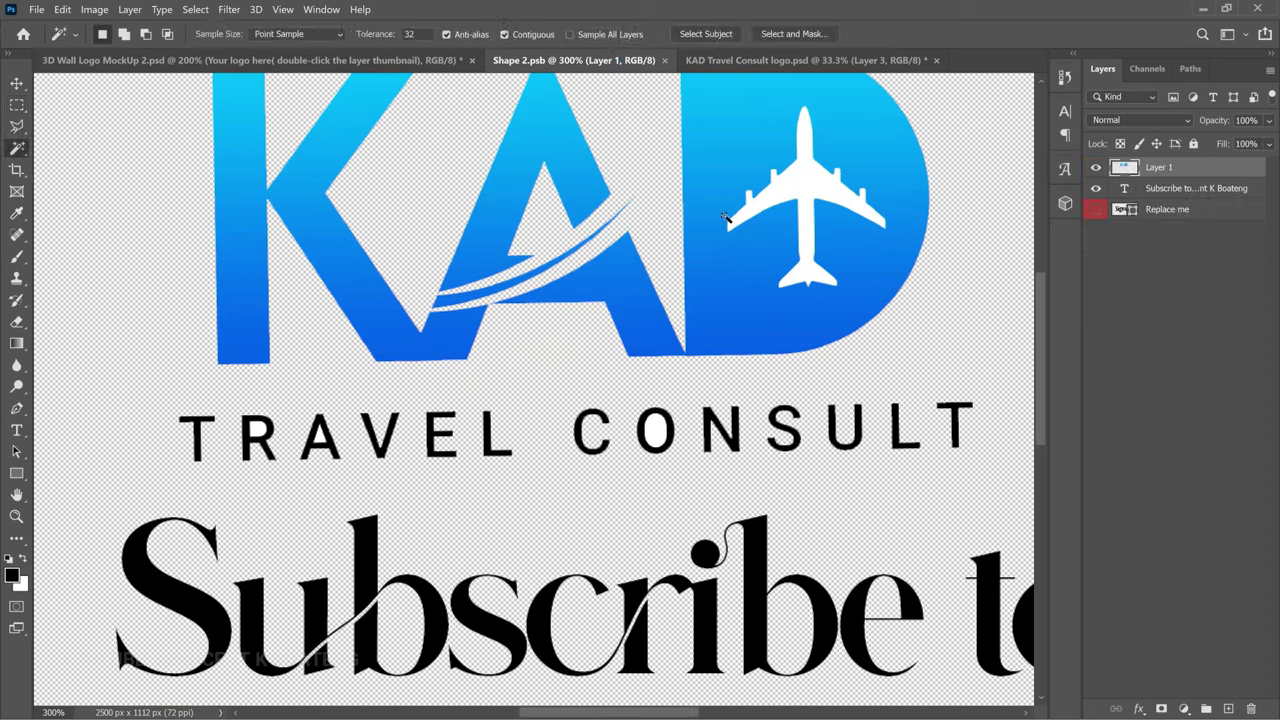
click(800, 187)
key(Delete)
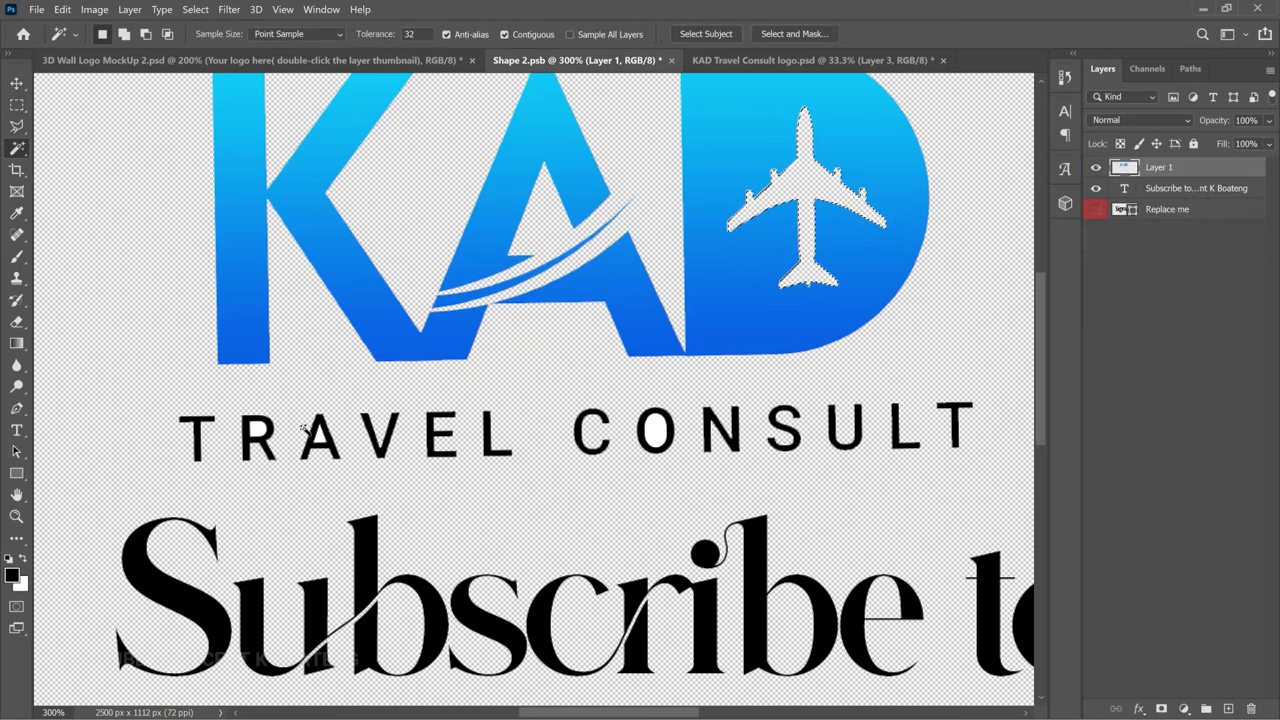
key(ctrl+d)
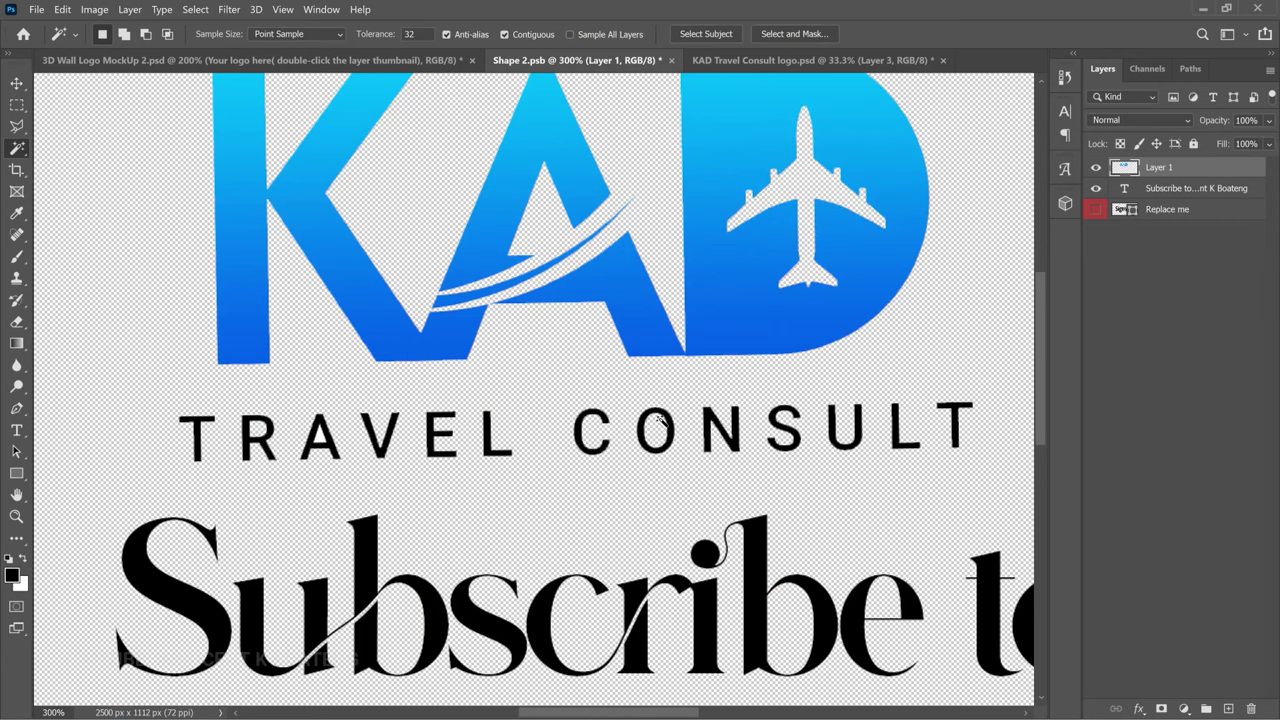
key(Delete)
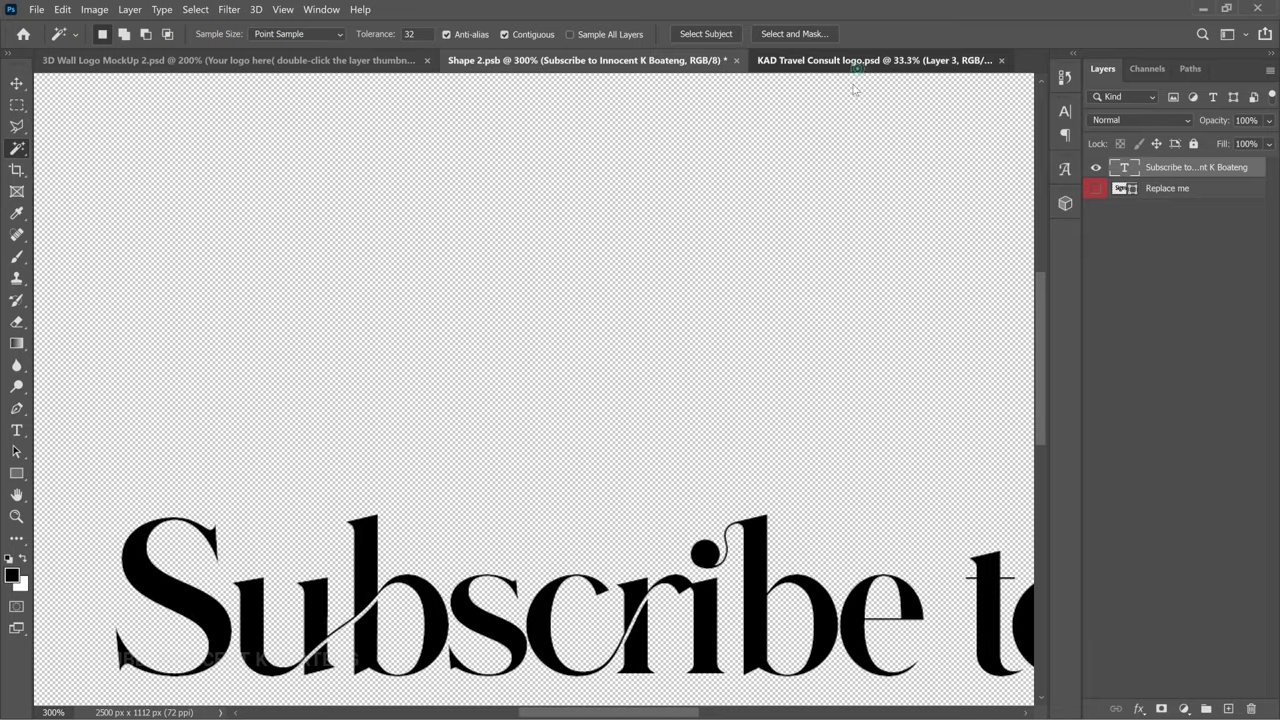
In the KAD Travel Consult logo document, delete Layer 3 and hide the Background layer
click(860, 60)
key(Delete)
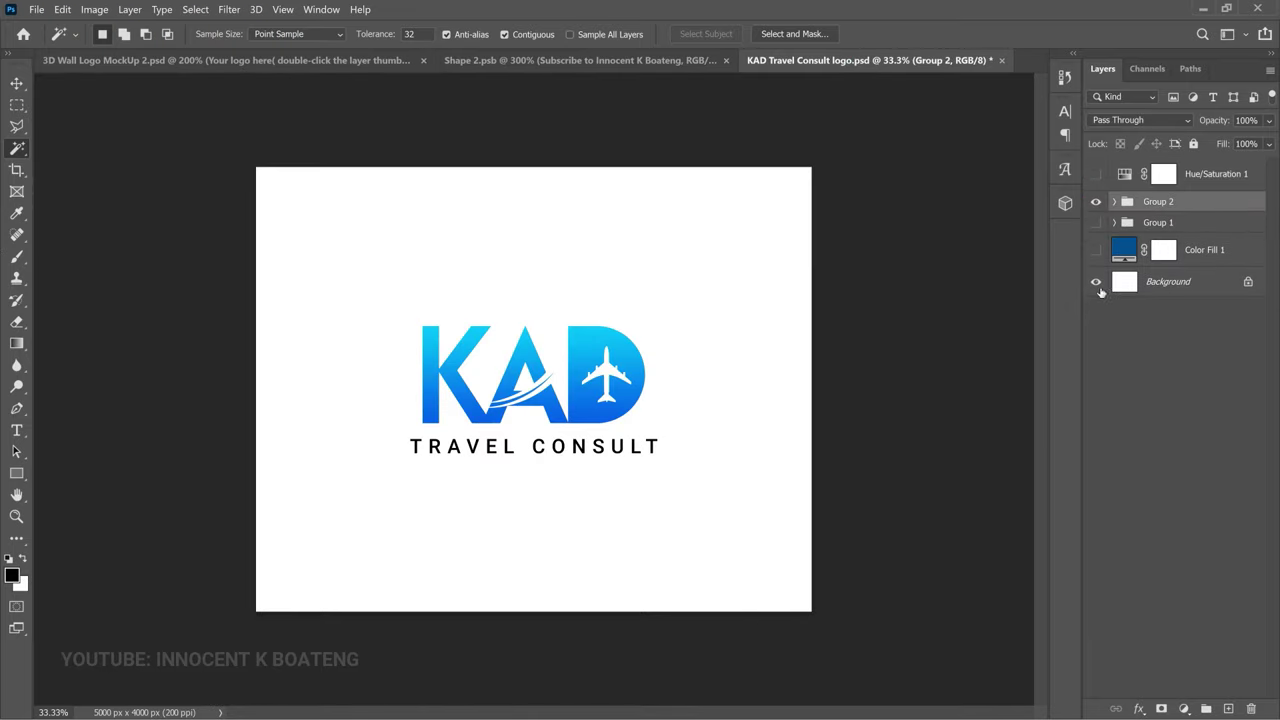
click(1095, 282)
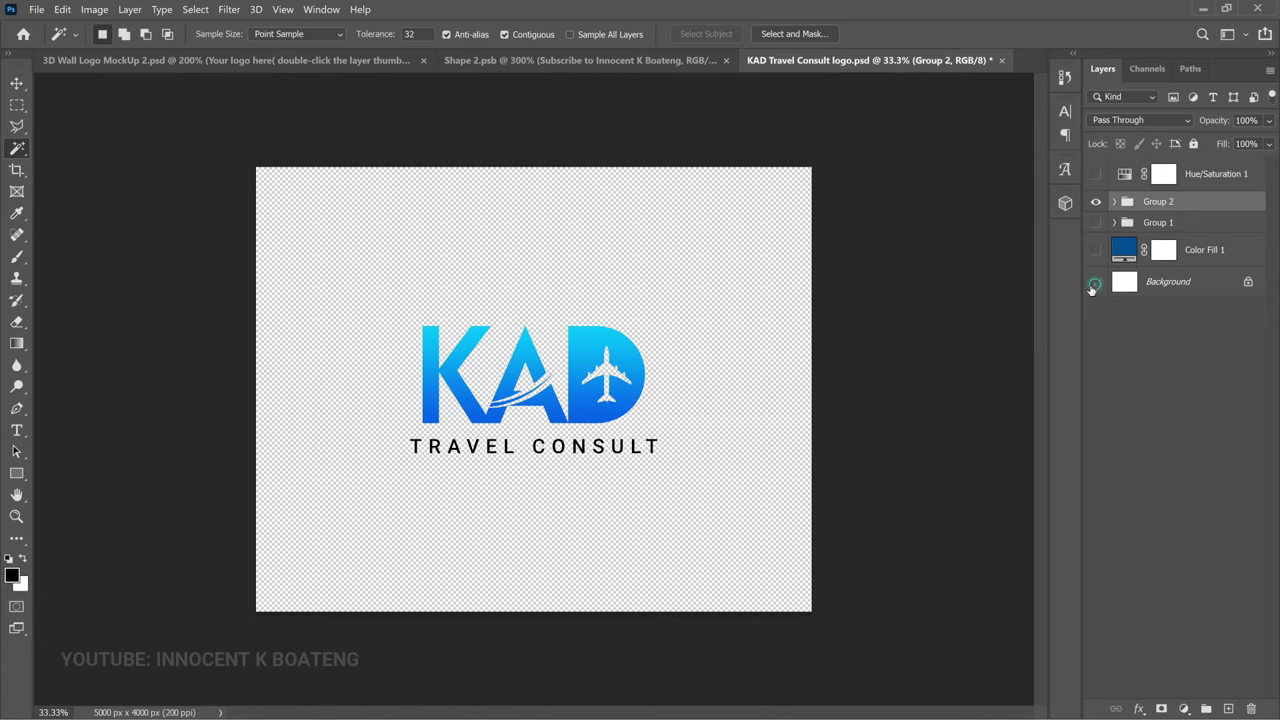
key(z)
click(576, 375)
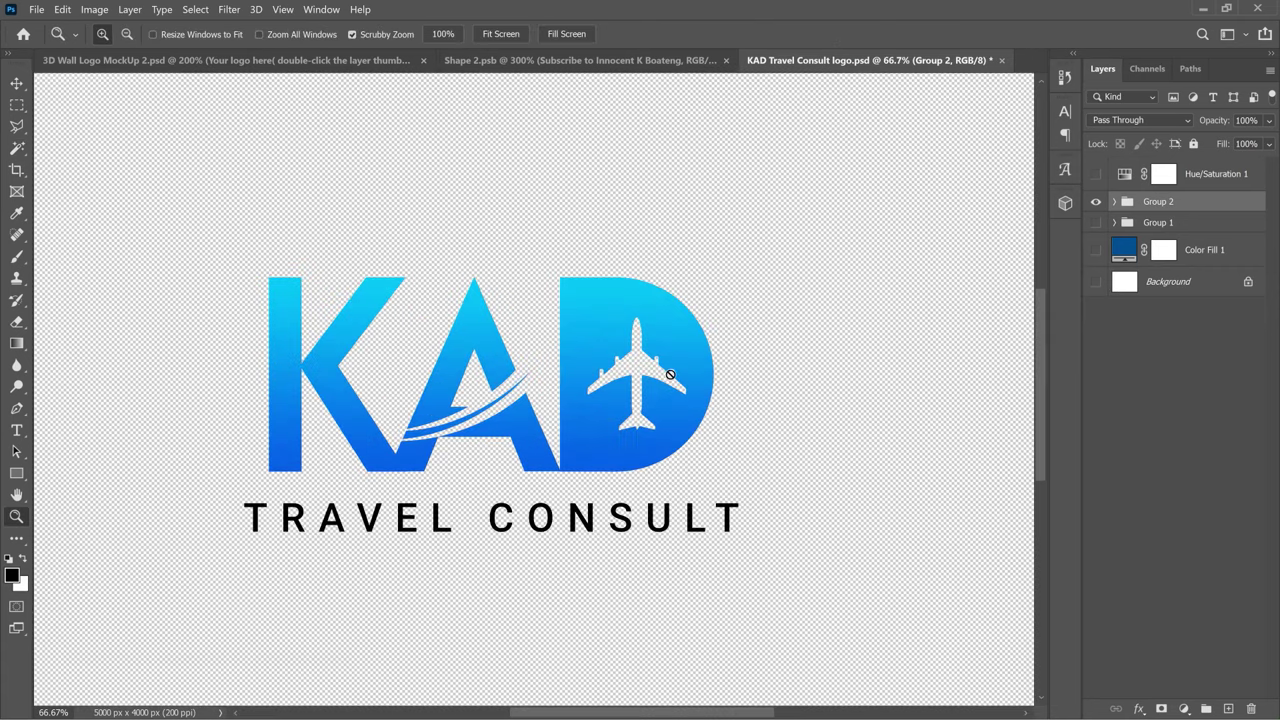
alt+click(835, 437)
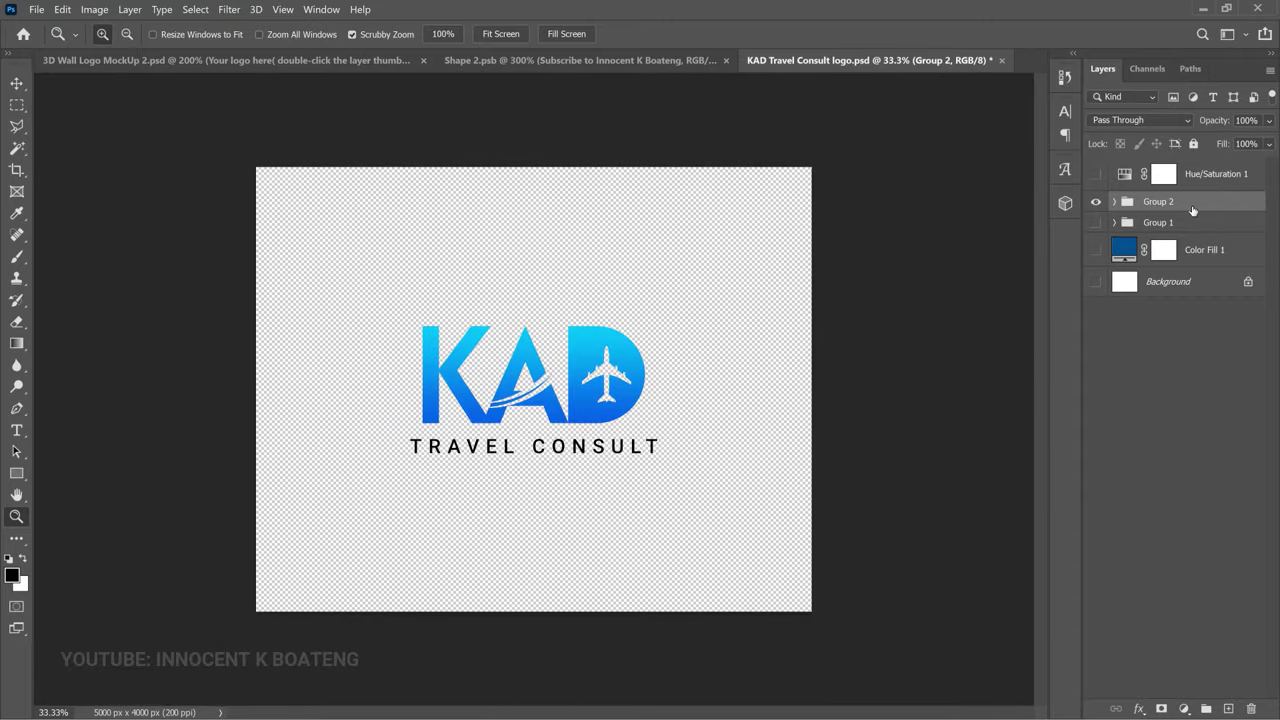
Merge the visible logo into a new layer, delete it again, and start Save As
key(ctrl+shift+alt+e)
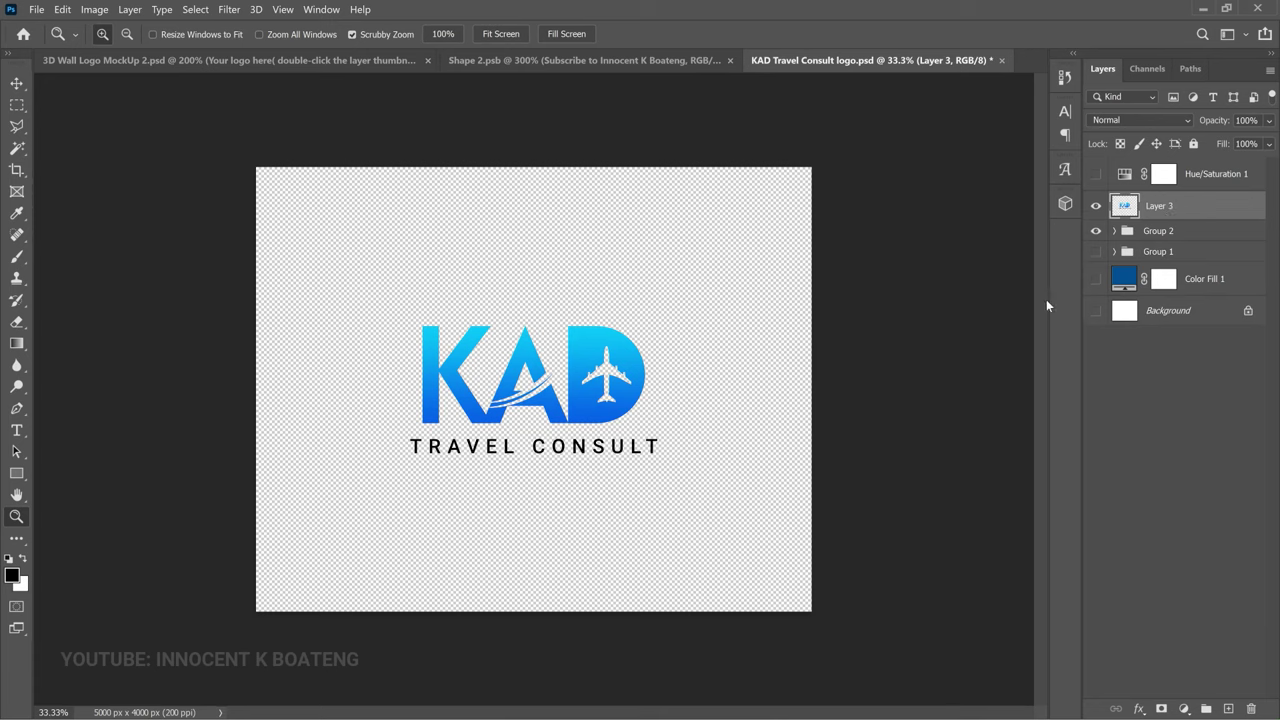
key(Delete)
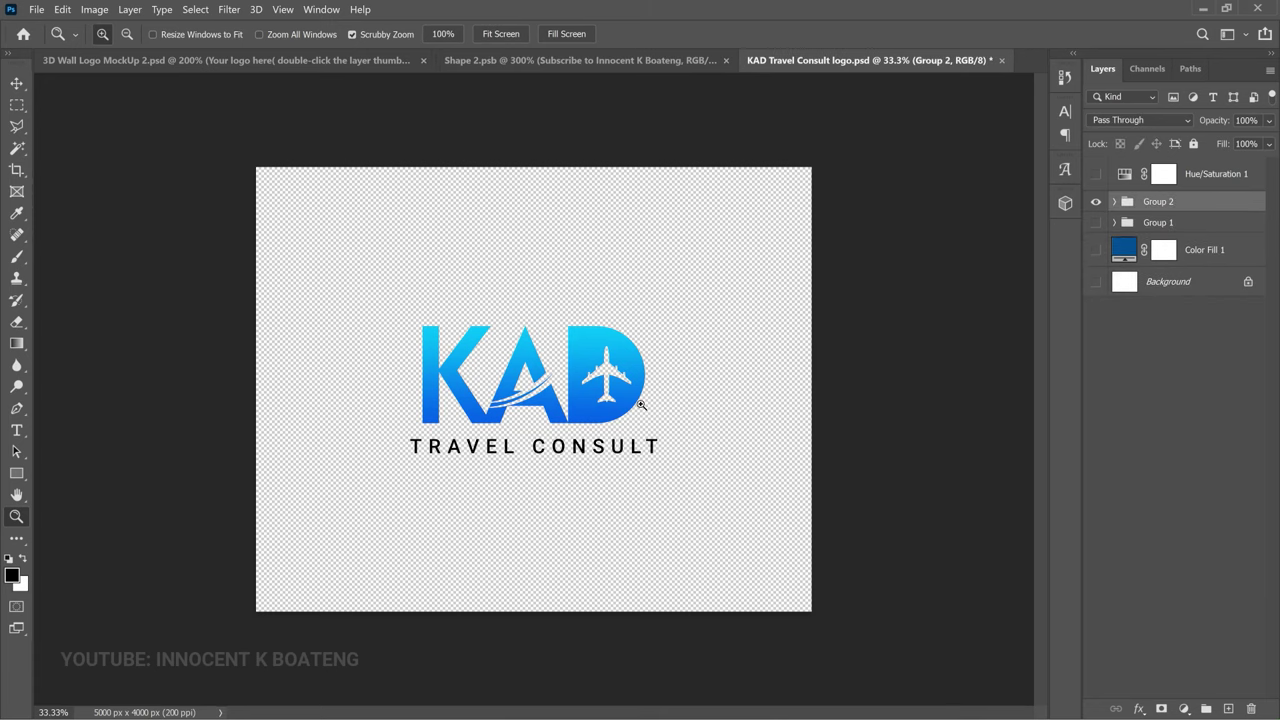
key(v)
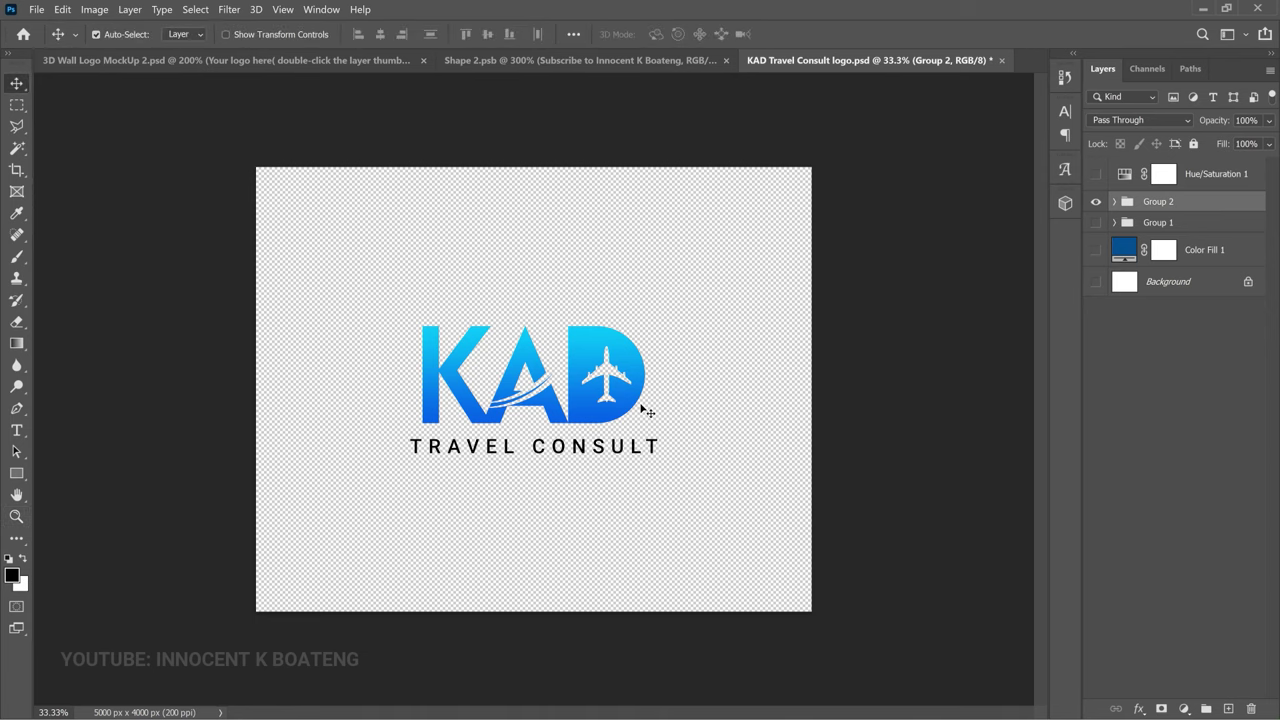
key(ctrl+shift+s)
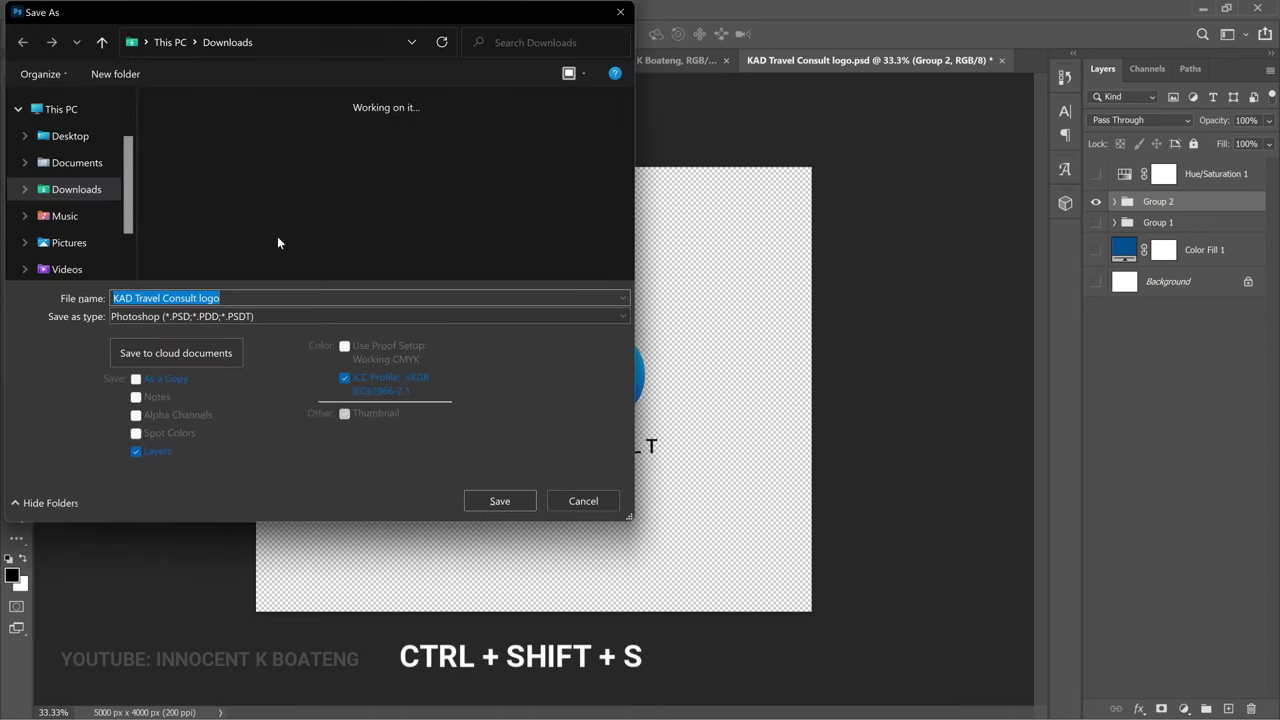
click(66, 136)
click(216, 315)
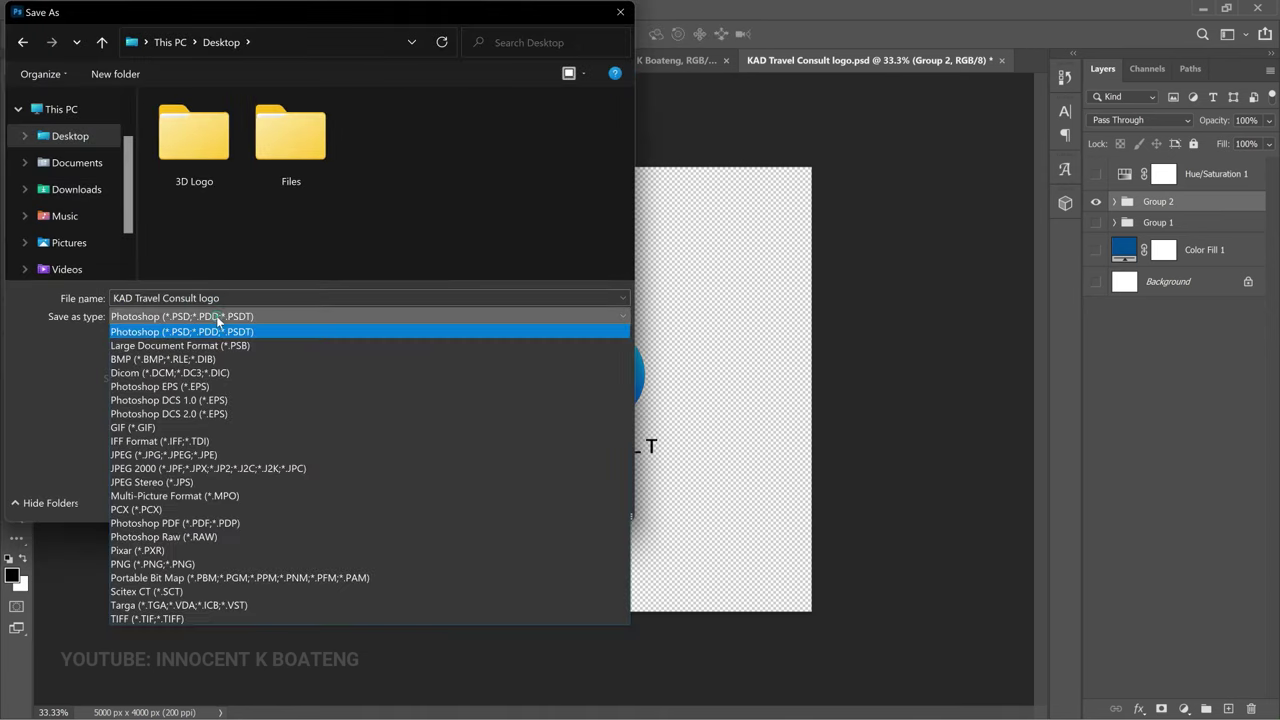
click(210, 564)
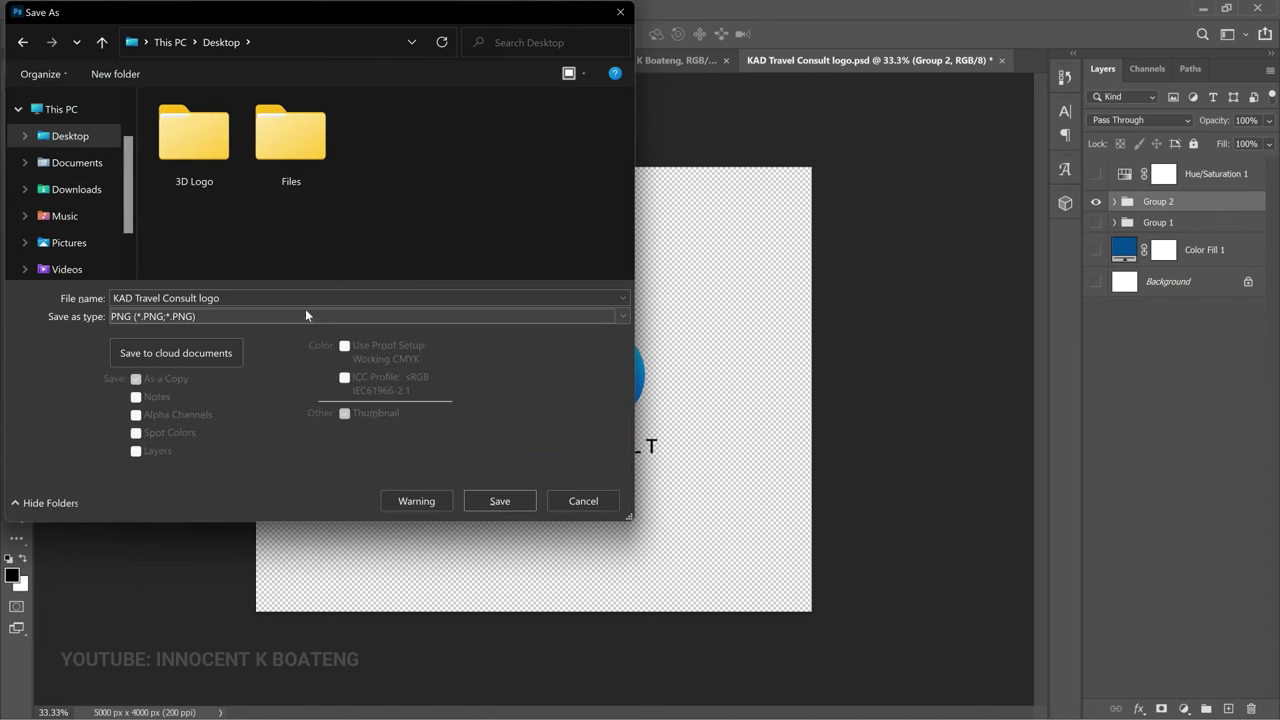
click(584, 502)
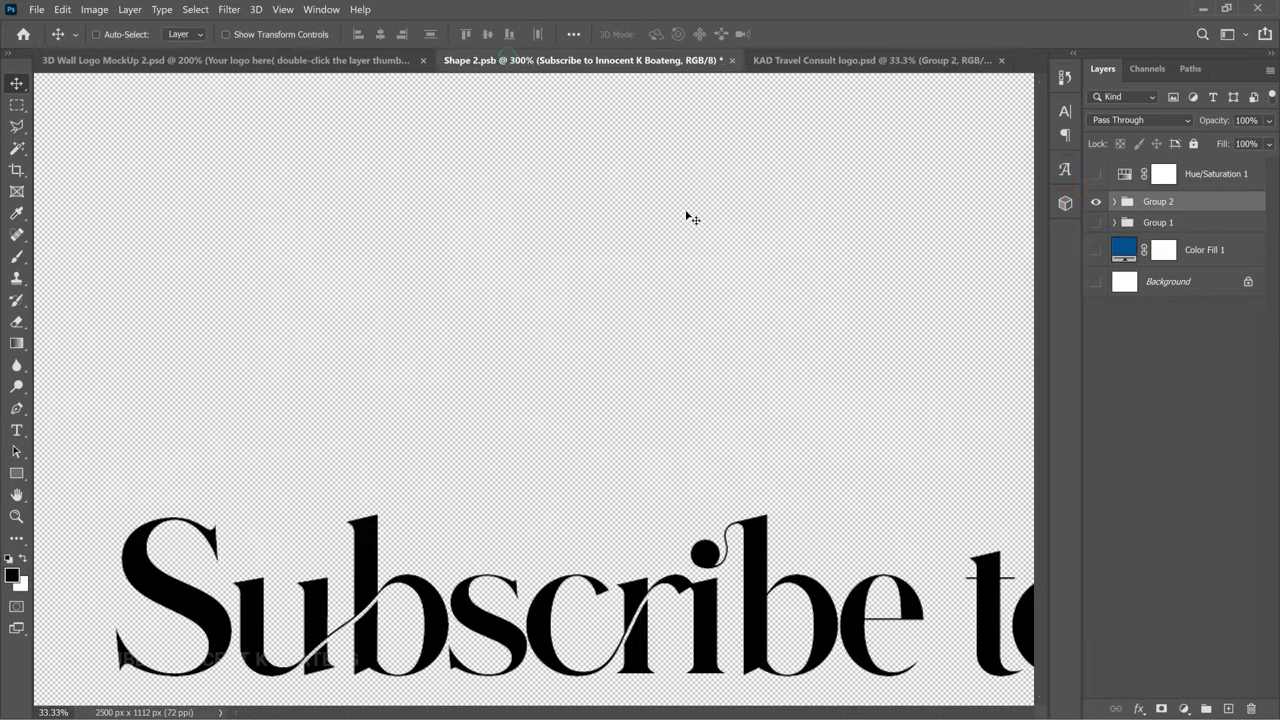
Place the KAD Travel Consult logo png as an embedded image in Shape 2.psb
click(35, 9)
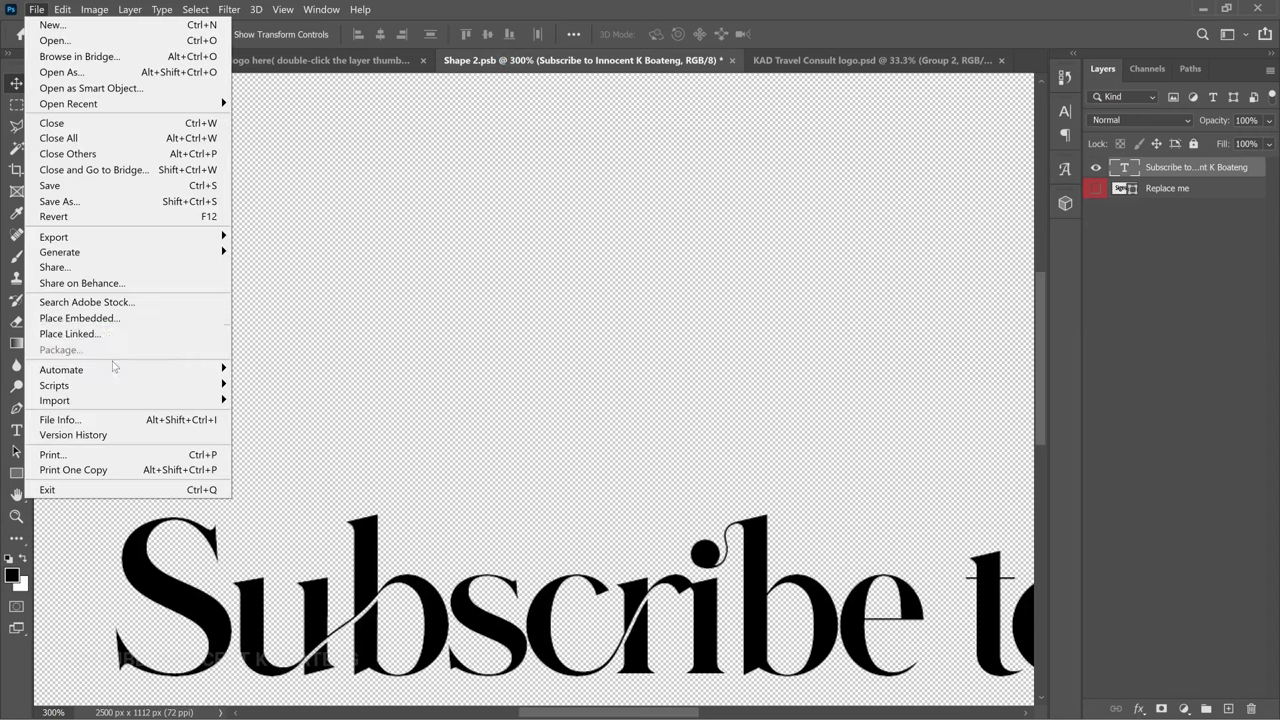
click(115, 319)
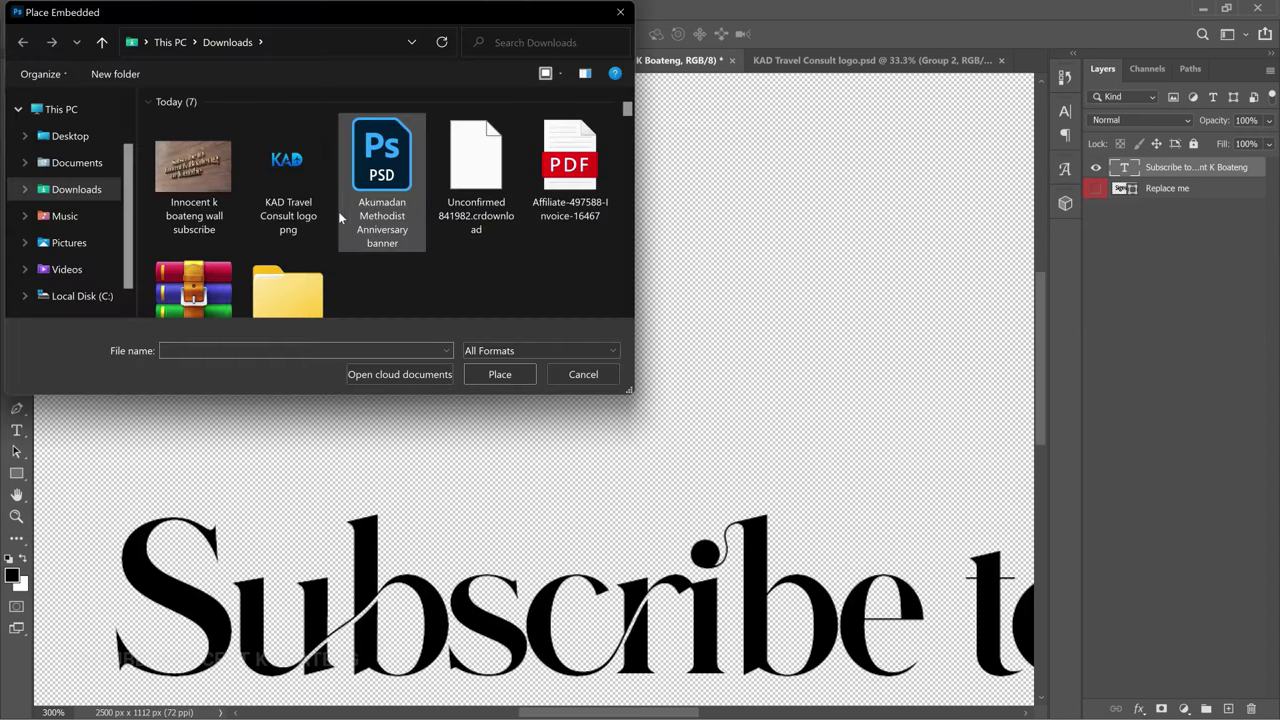
double_click(287, 172)
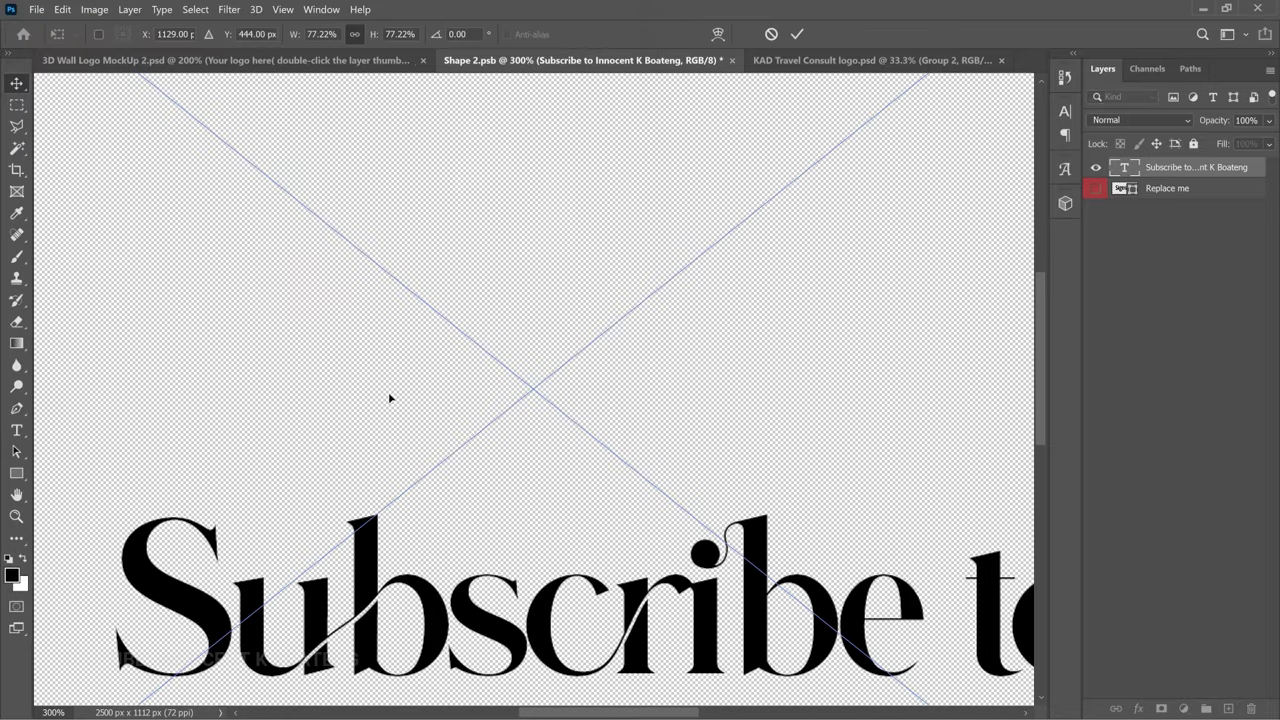
Scale the placed logo to about 58%, position it above the subscribe text, and save
key(ctrl+1)
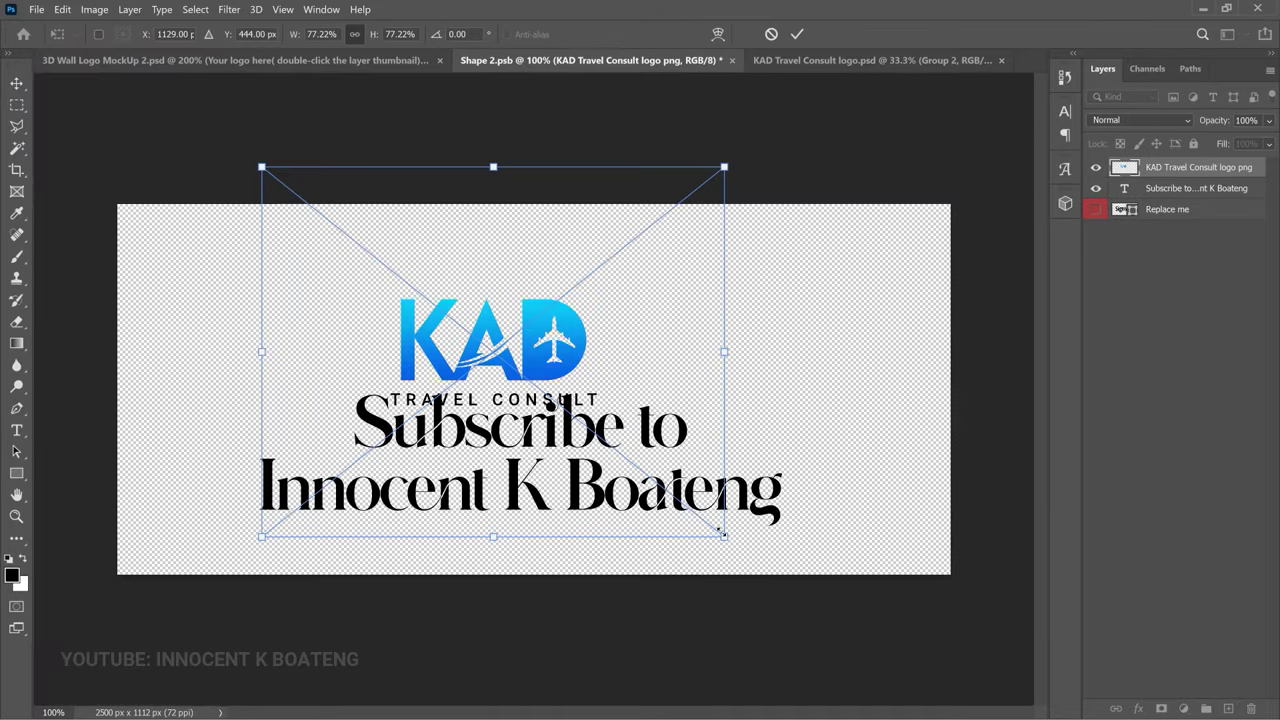
drag(717, 527, 602, 435)
drag(580, 310, 626, 320)
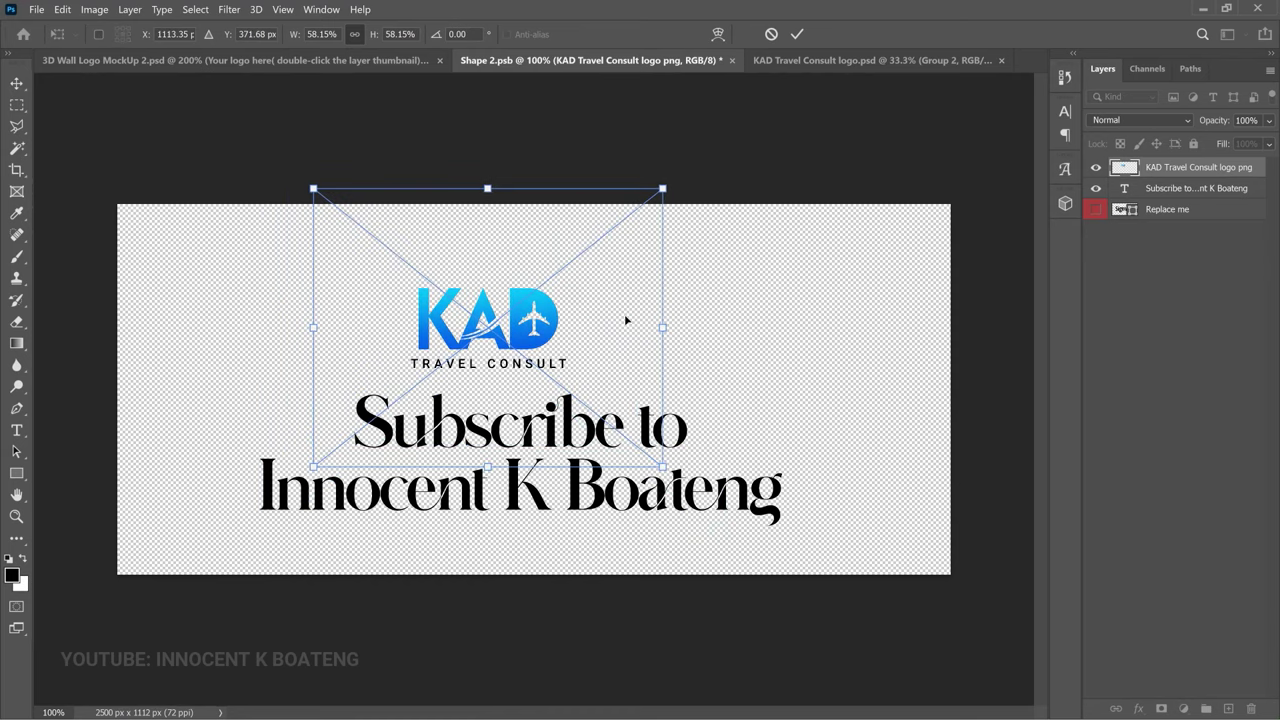
key(Return)
key(ctrl+s)
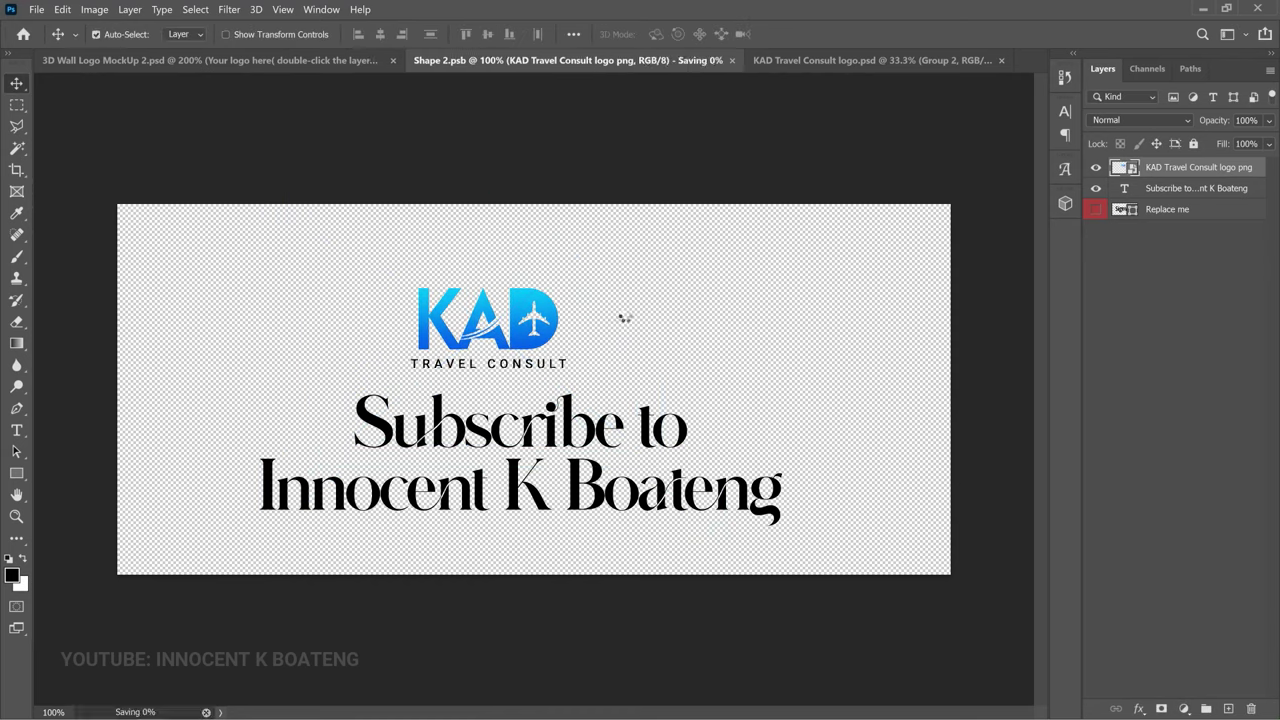
Zoom in on the gold KAD lettering around the K on the wall mockup, then zoom back out
key(ctrl+shift+Tab)
key(z)
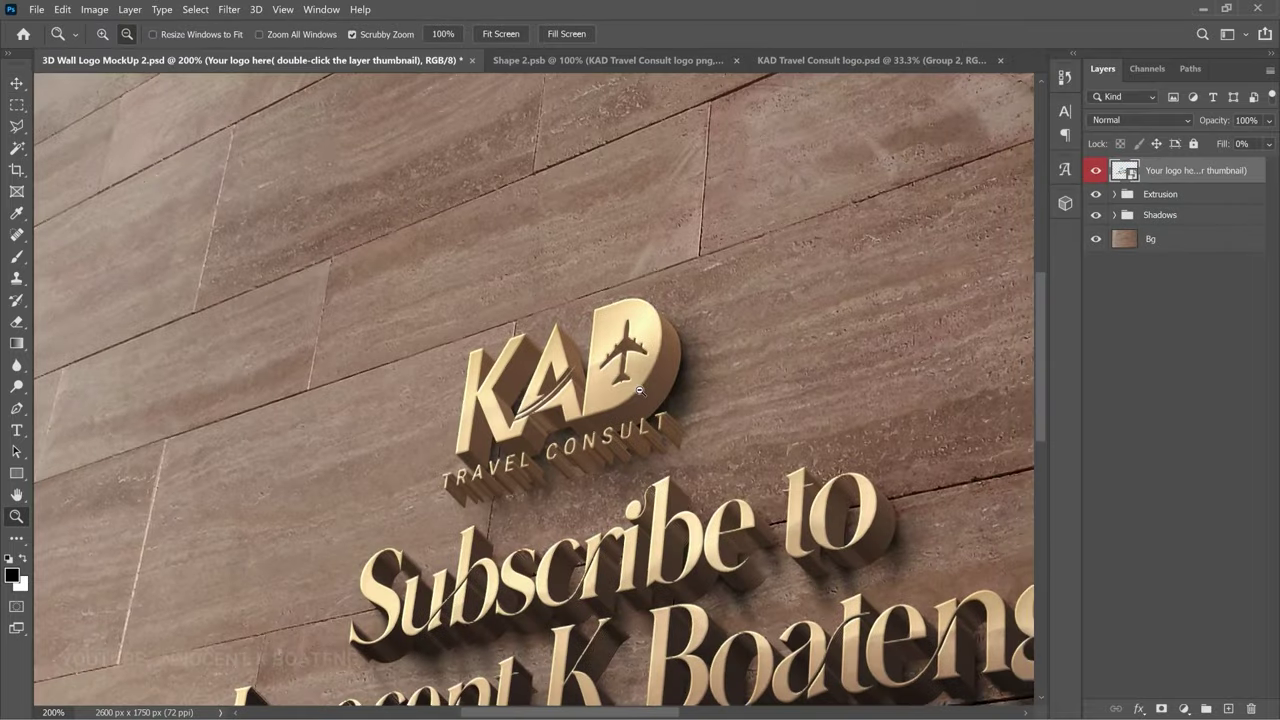
alt+click(640, 390)
drag(392, 324, 392, 330)
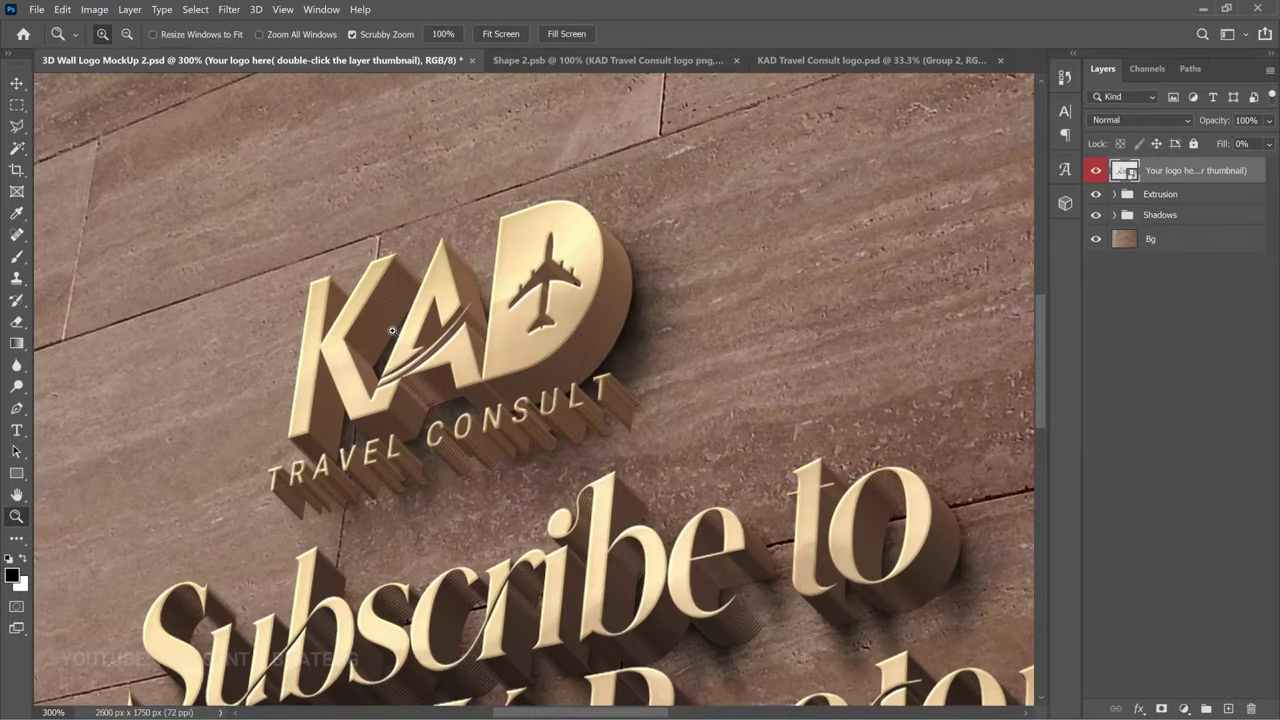
key(ctrl+plus)
key(v)
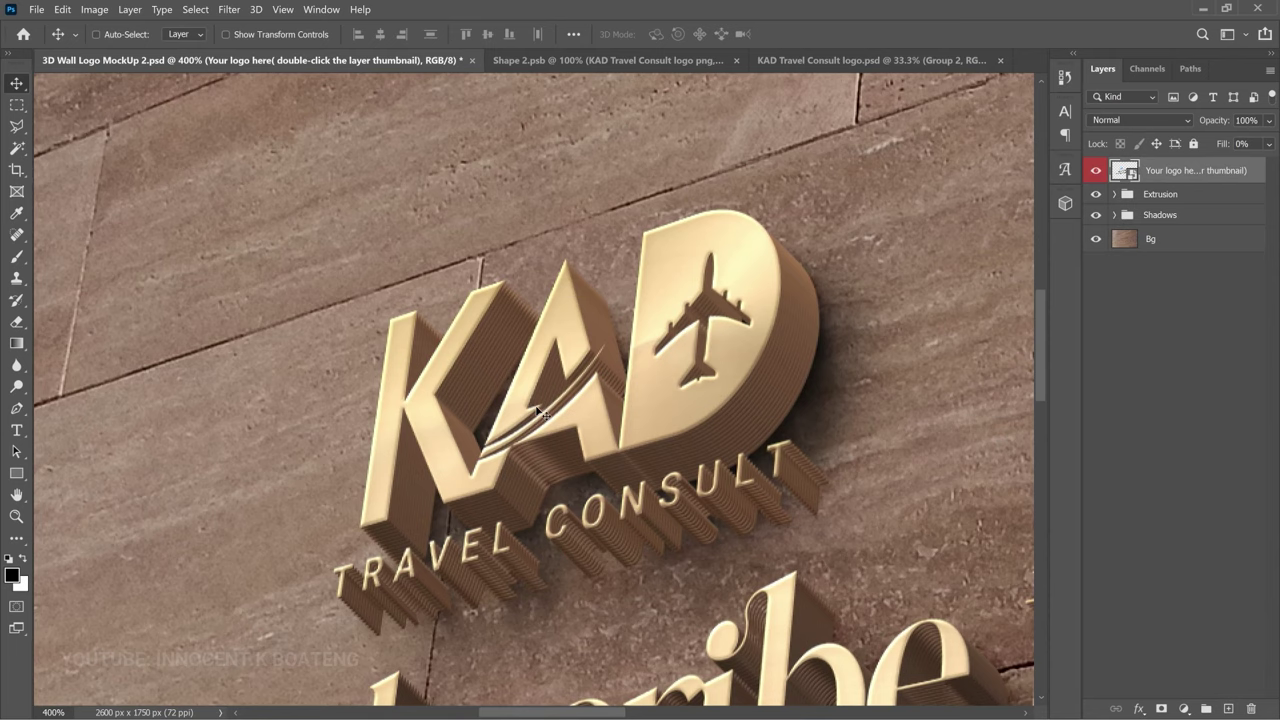
key(z)
alt+click(537, 410)
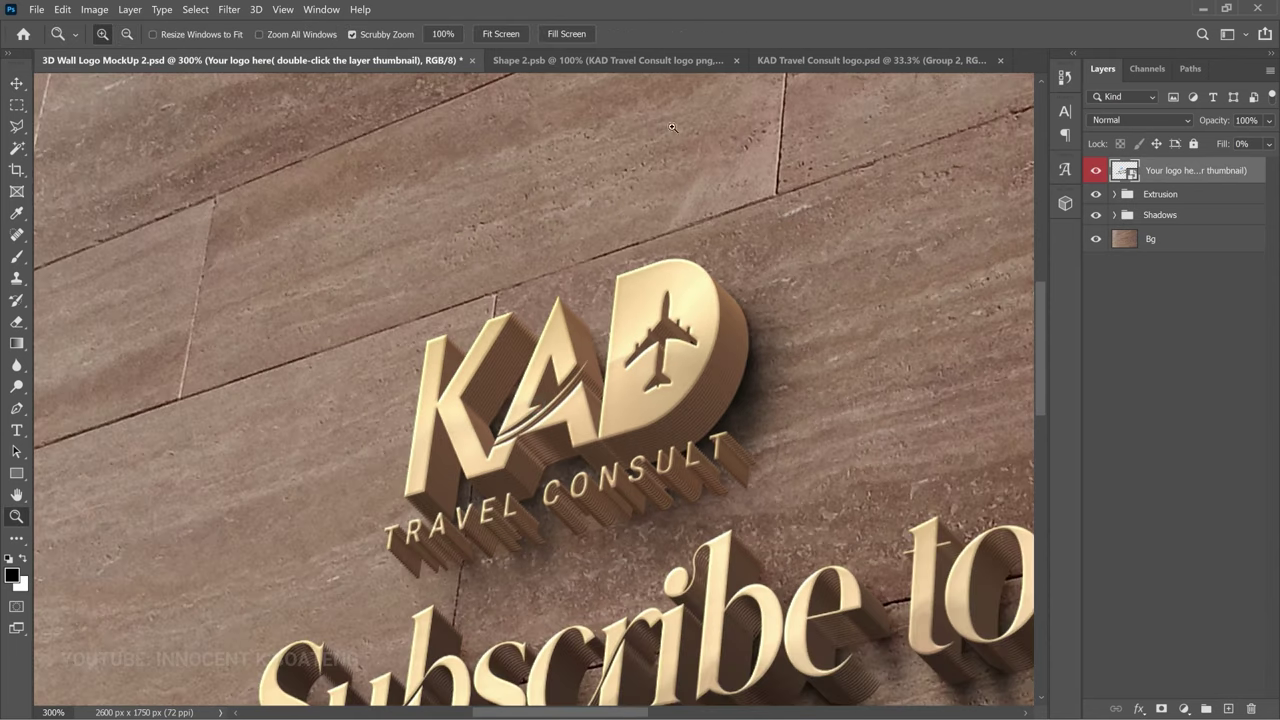
click(801, 58)
Vertically centre the KAD logo above the subscribe text, save Shape 2.psb, and view the whole mockup
key(ctrl+shift+Tab)
key(v)
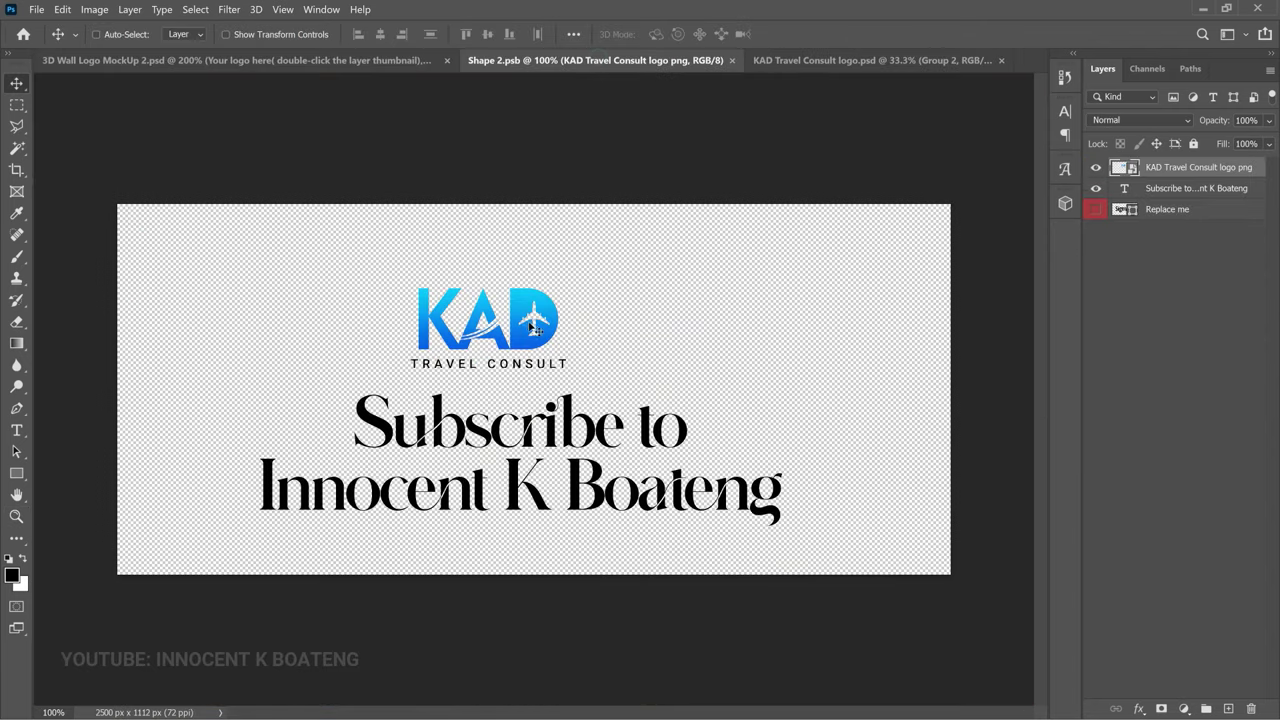
key(ctrl+a)
click(487, 34)
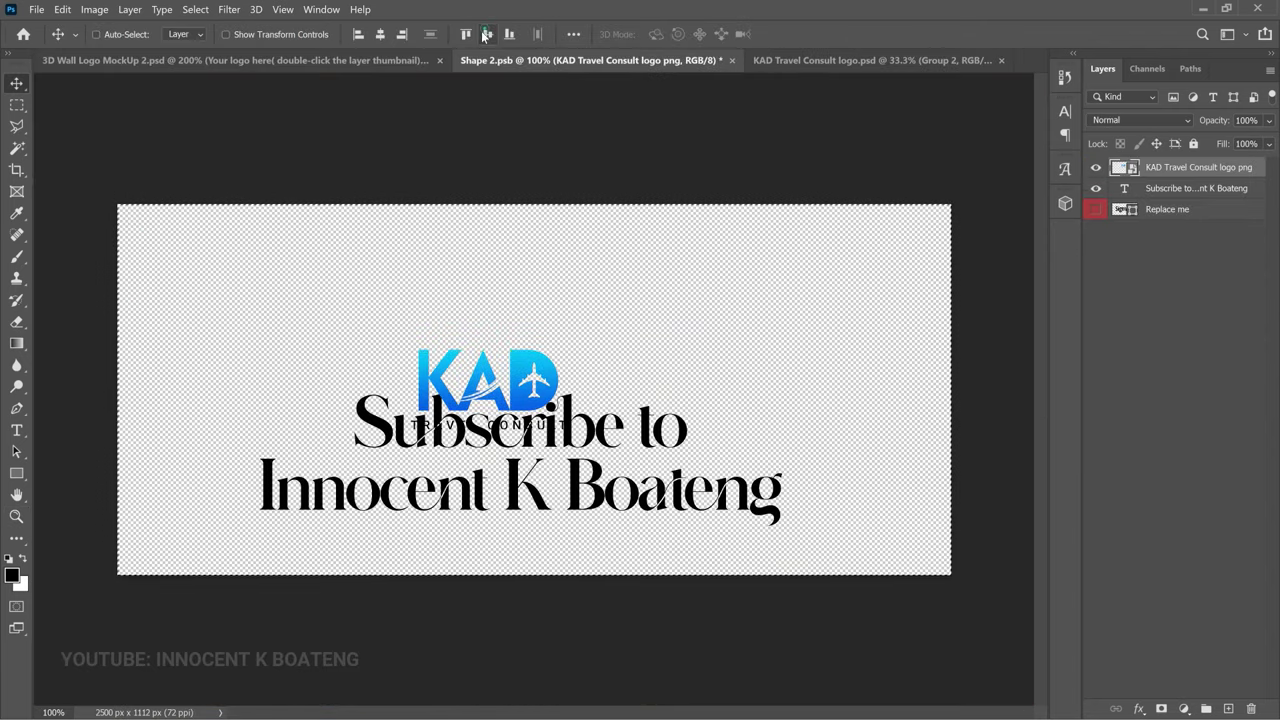
drag(519, 386, 563, 319)
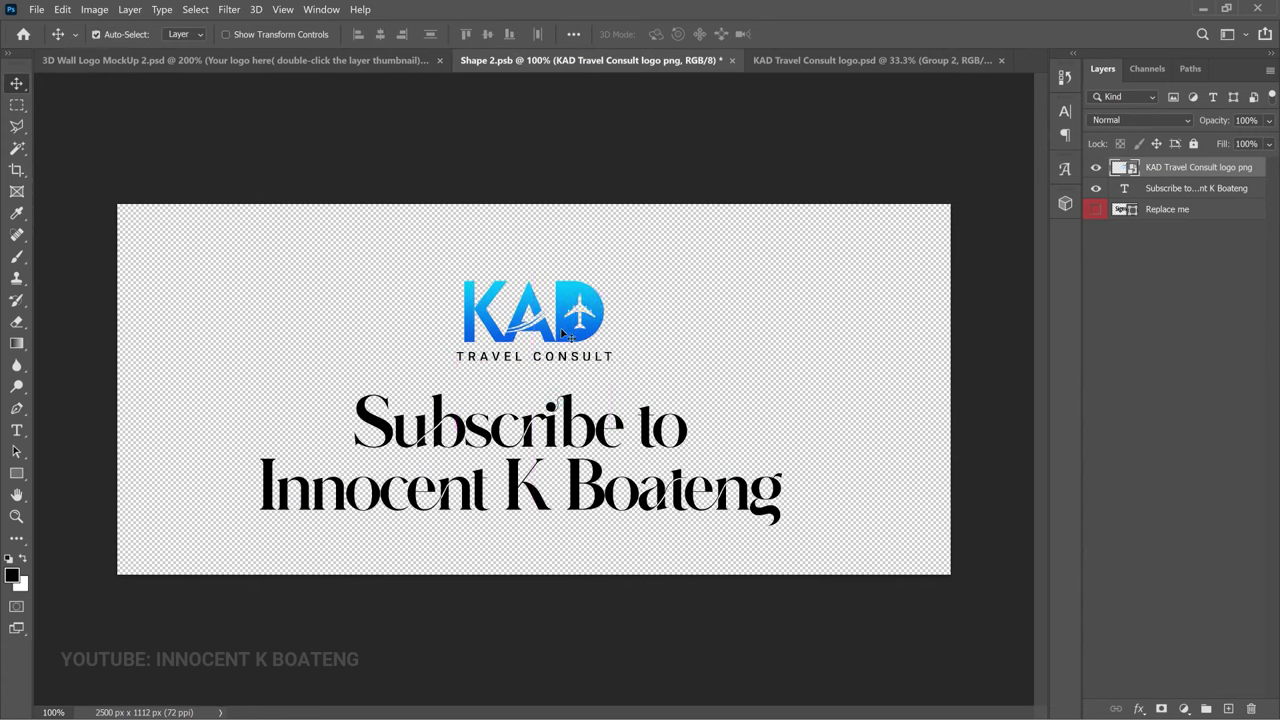
key(ctrl+s)
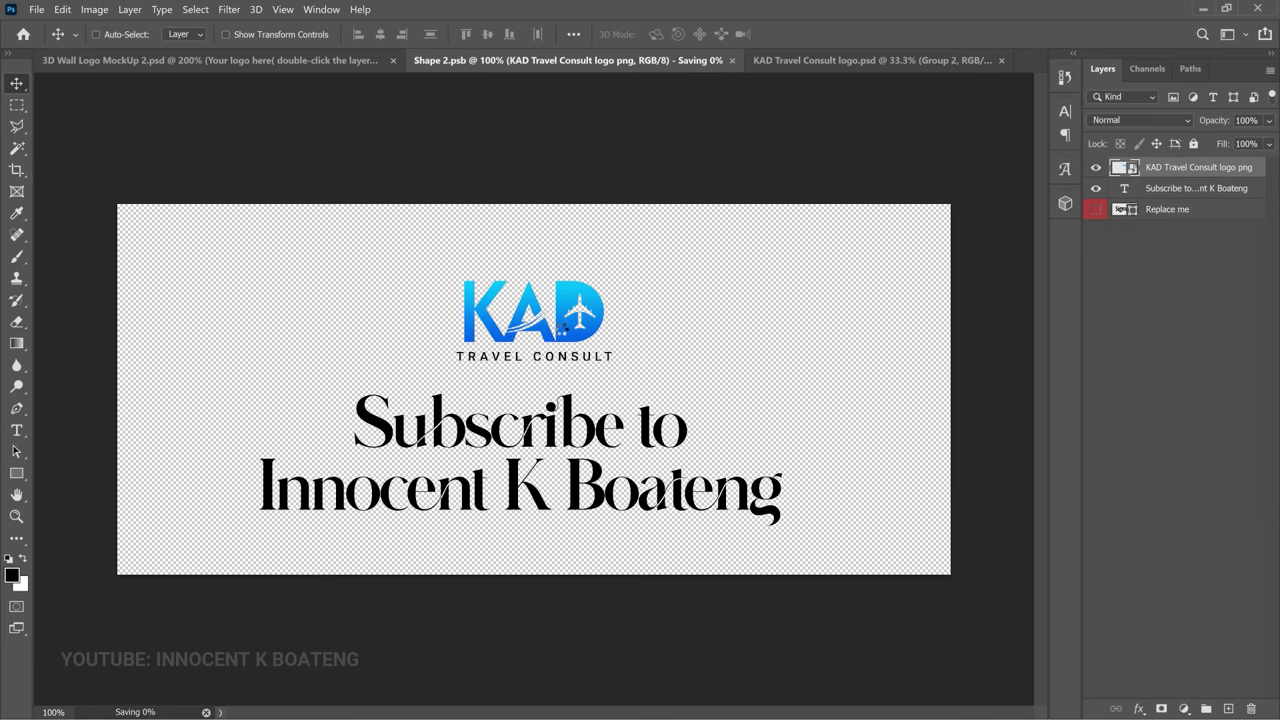
key(ctrl+shift+Tab)
key(ctrl+minus)
key(ctrl+minus)
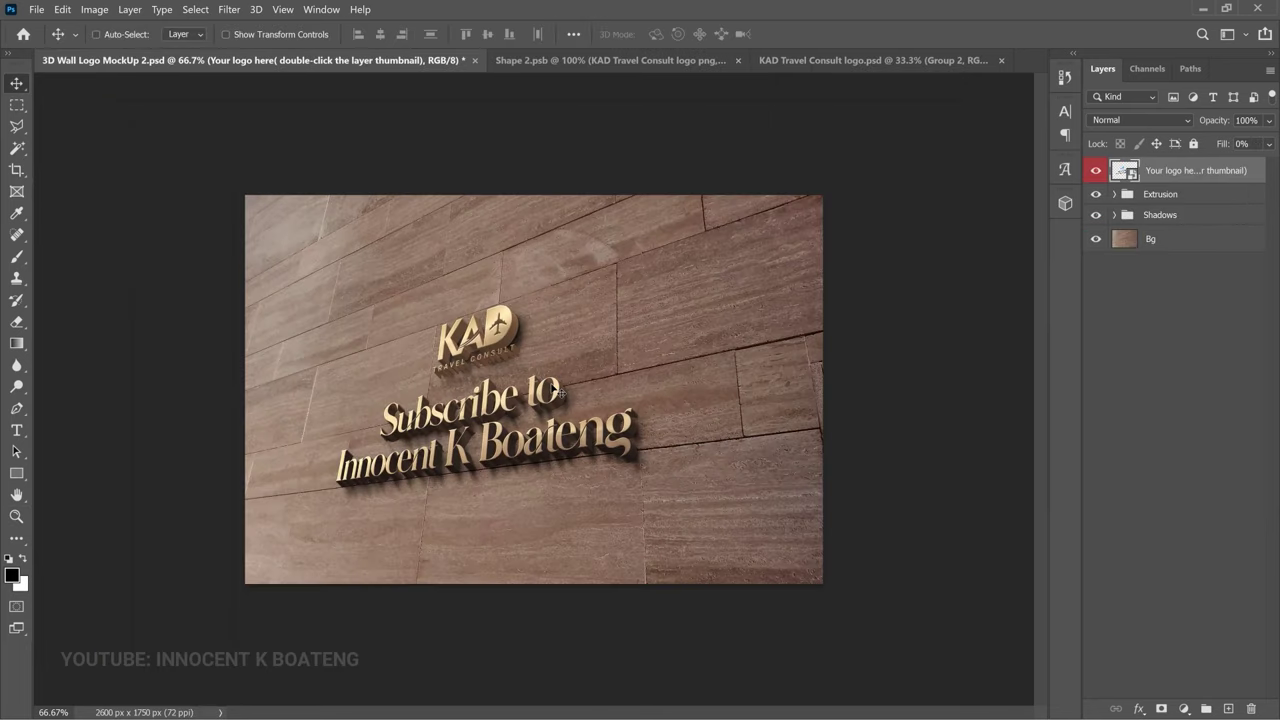